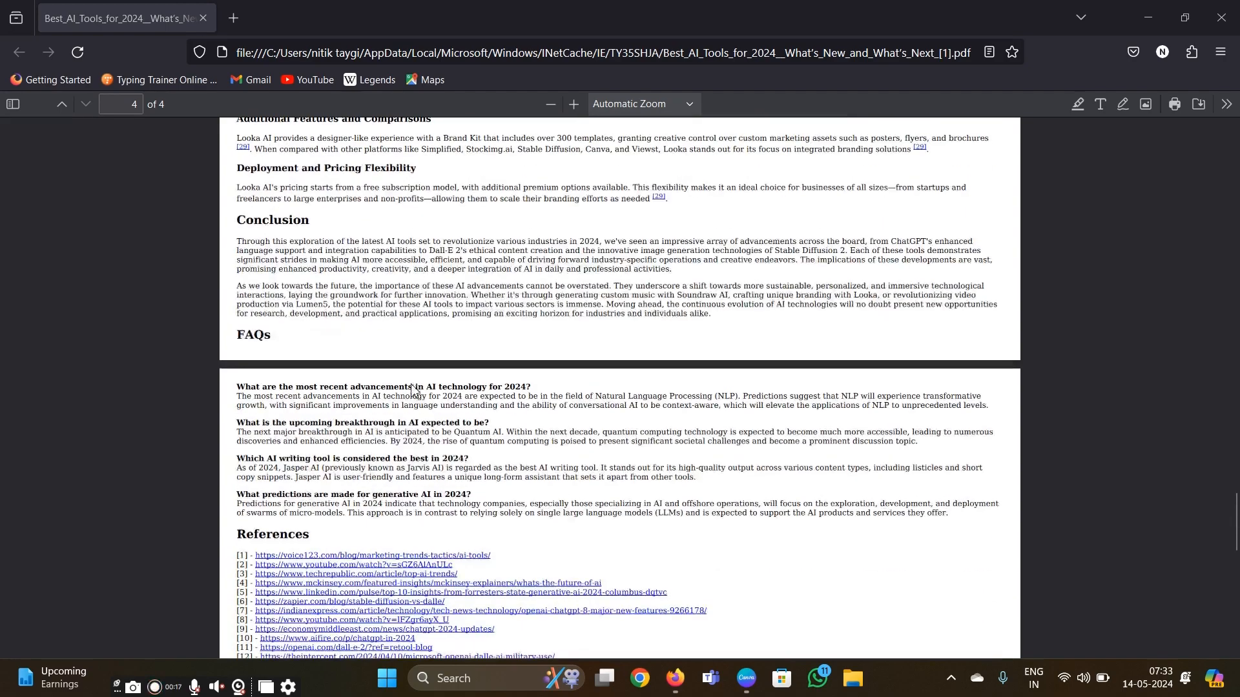
scroll(347, 299, "down", 6)
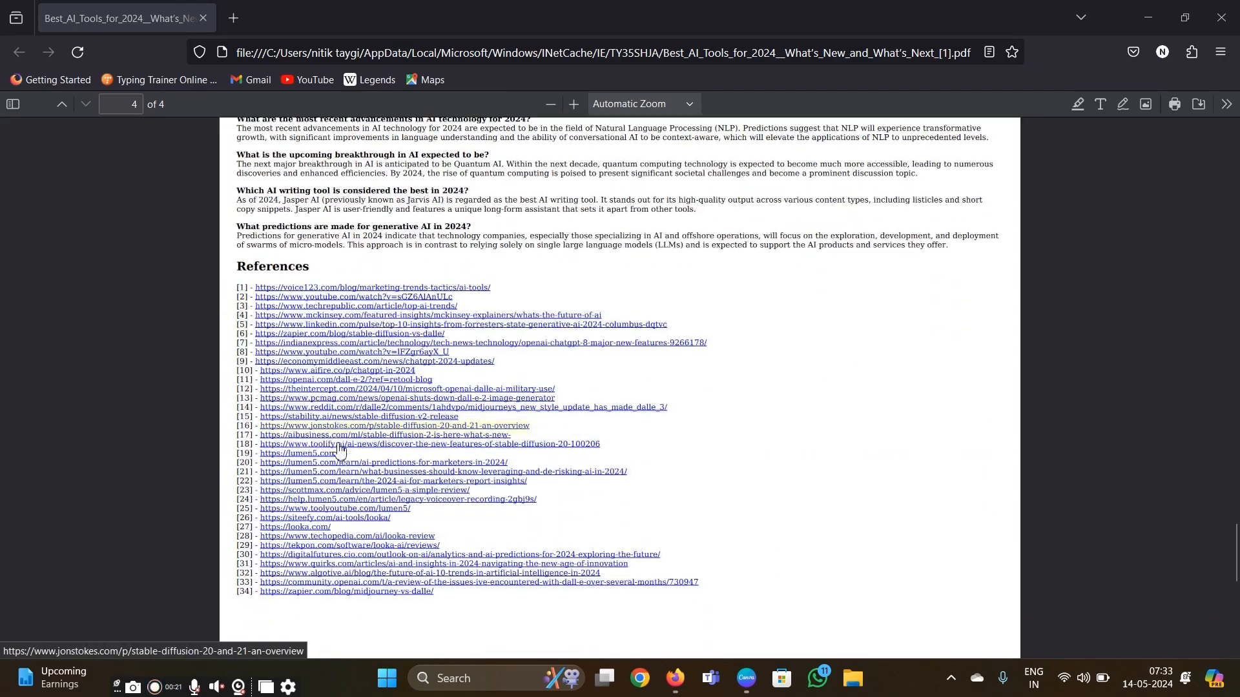
scroll(265, 423, "up", 3)
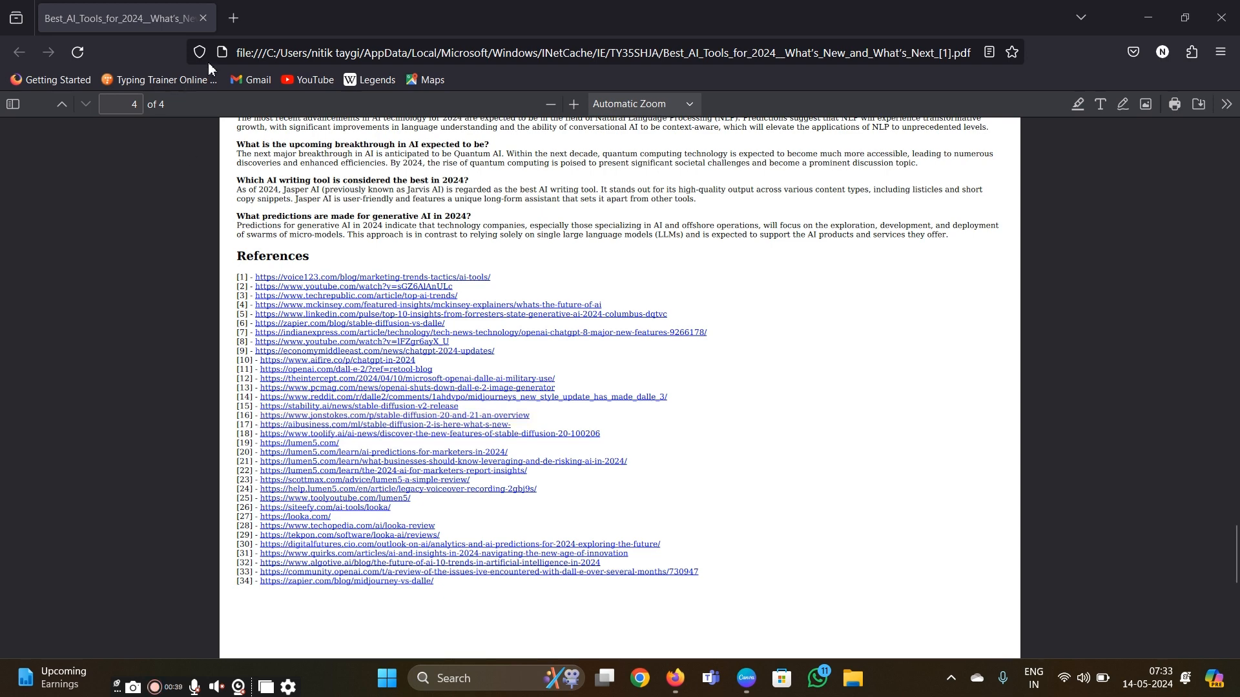
- Search the web for "writesonic" in a new browser tab and open the official Writesonic homepage
left_click(234, 19)
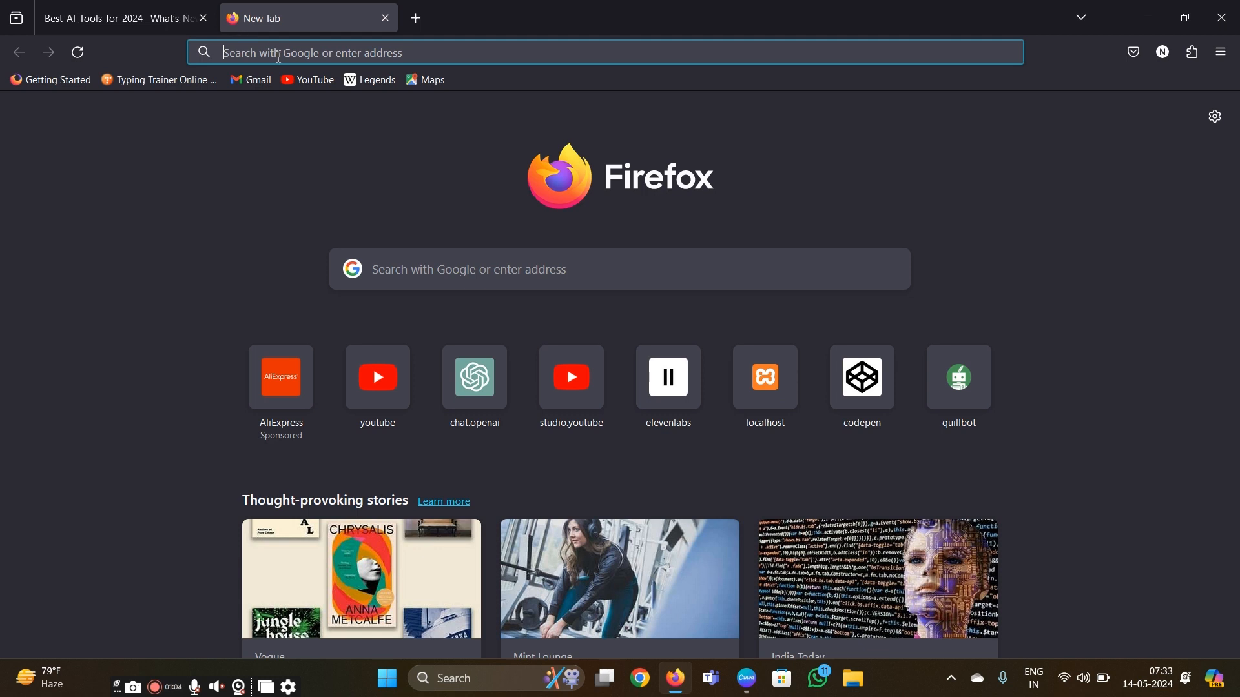
type("writ")
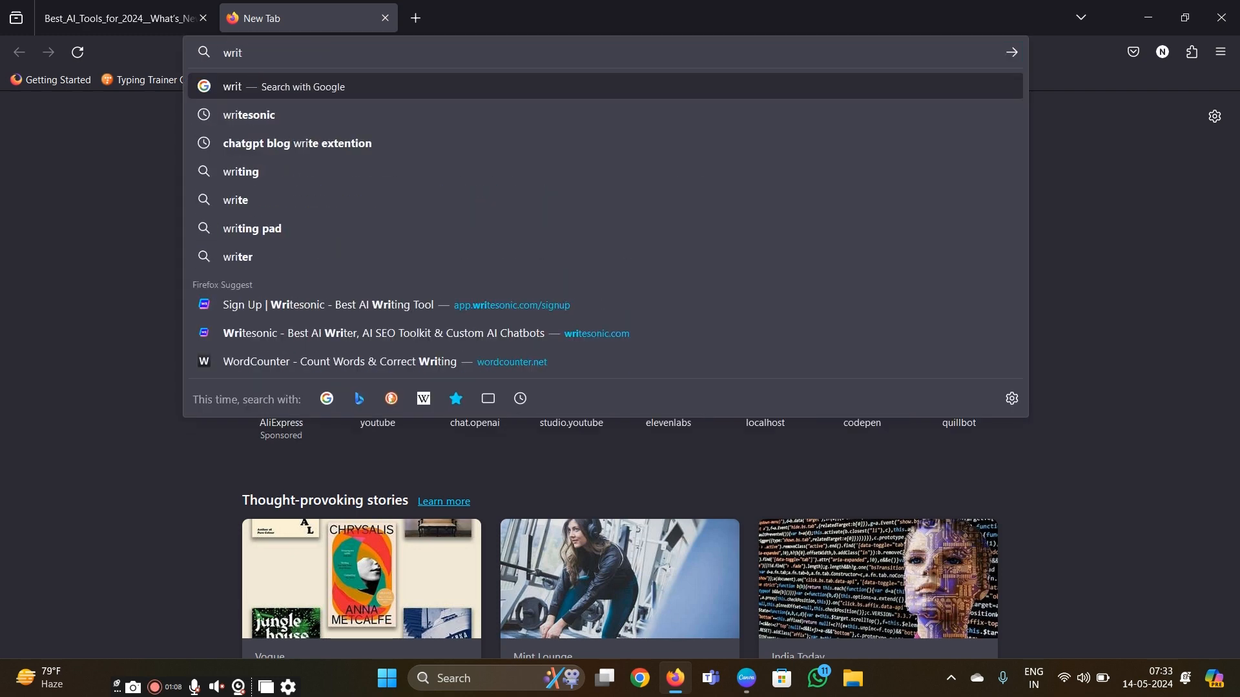
type("esonic")
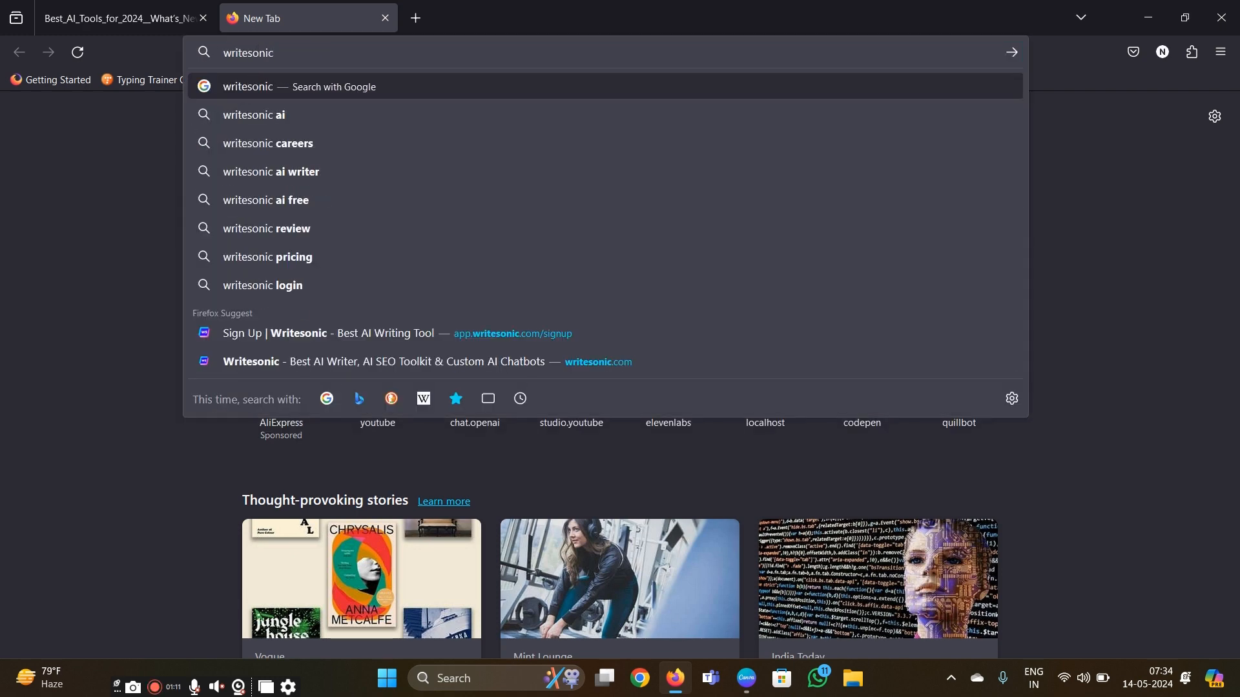
left_click(288, 84)
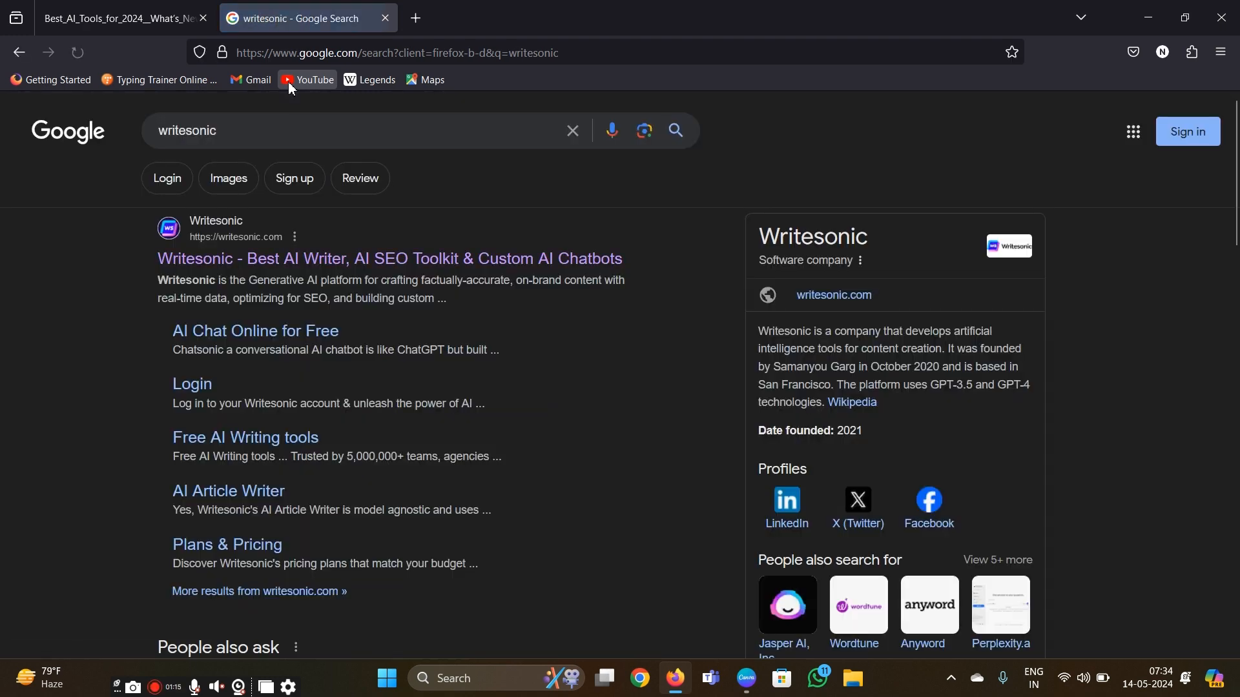
left_click(265, 262)
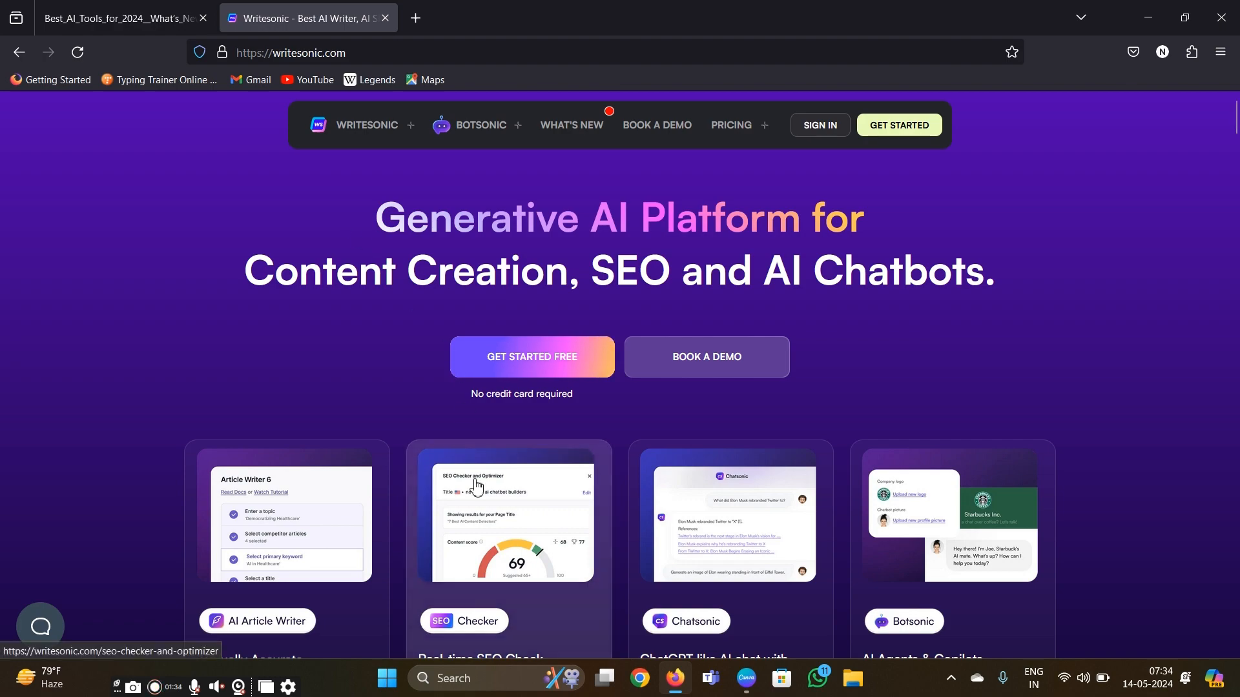
- Look over the features on the Writesonic homepage and start the free sign-up
scroll(474, 481, "down", 10)
scroll(474, 483, "down", 5)
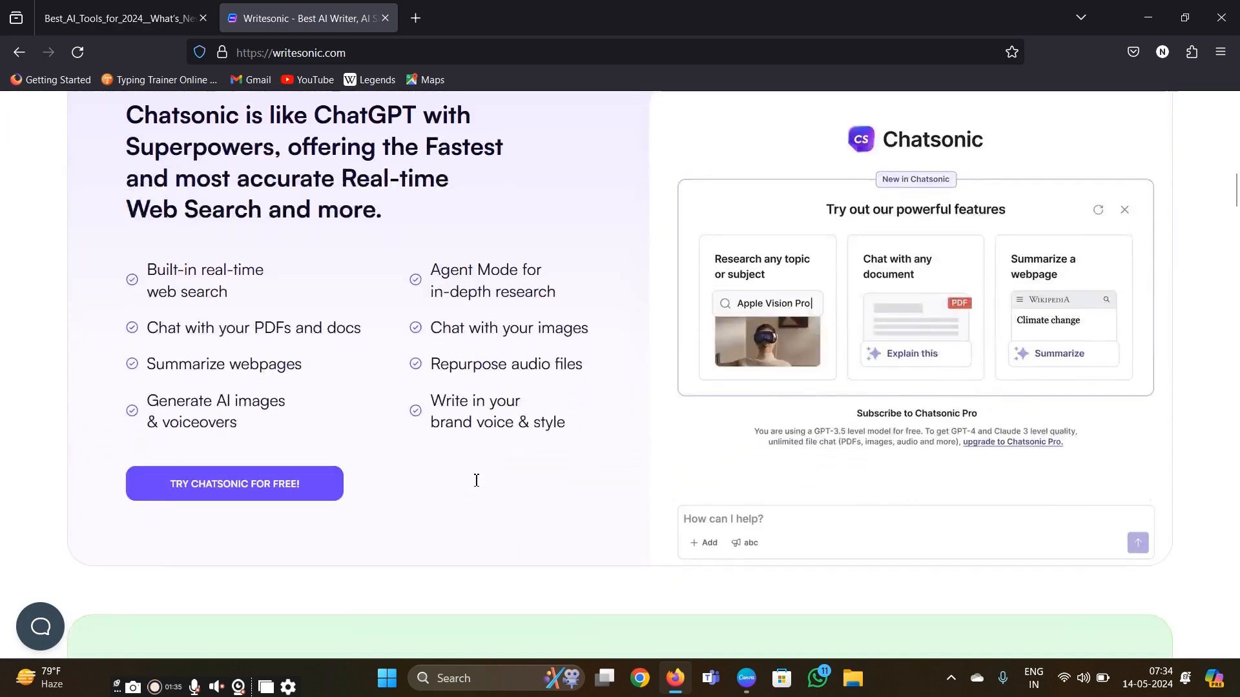
scroll(476, 480, "up", 4)
scroll(476, 480, "up", 10)
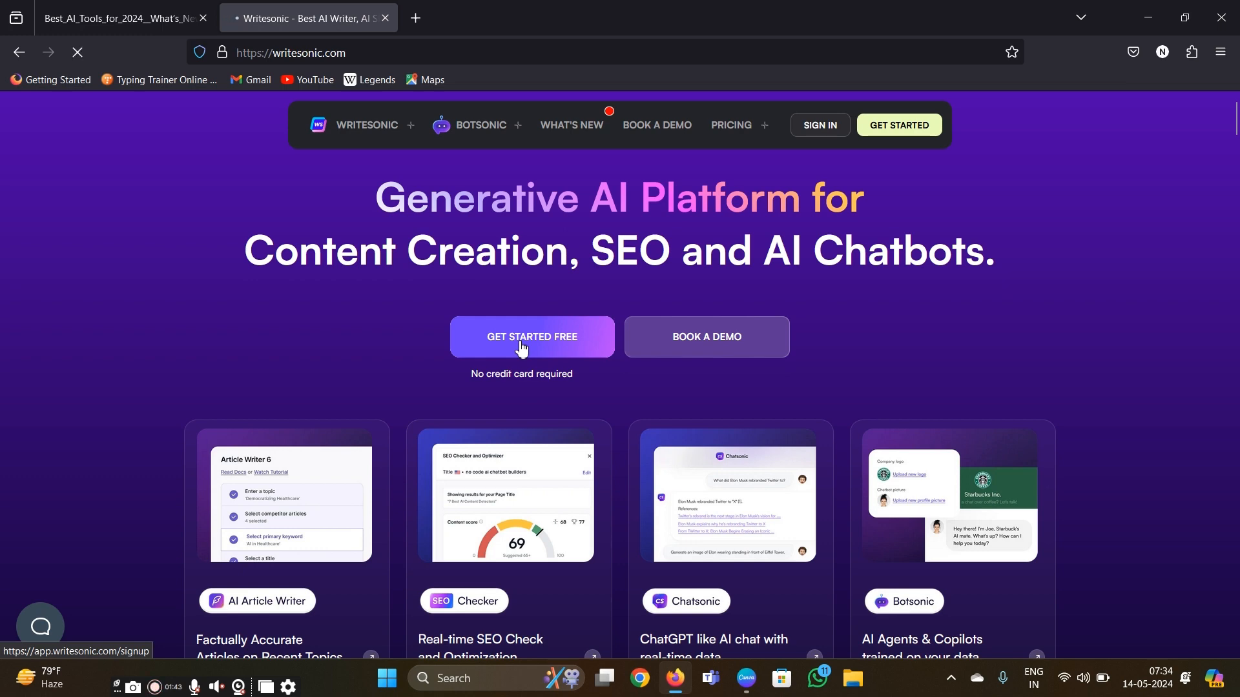
left_click(522, 344)
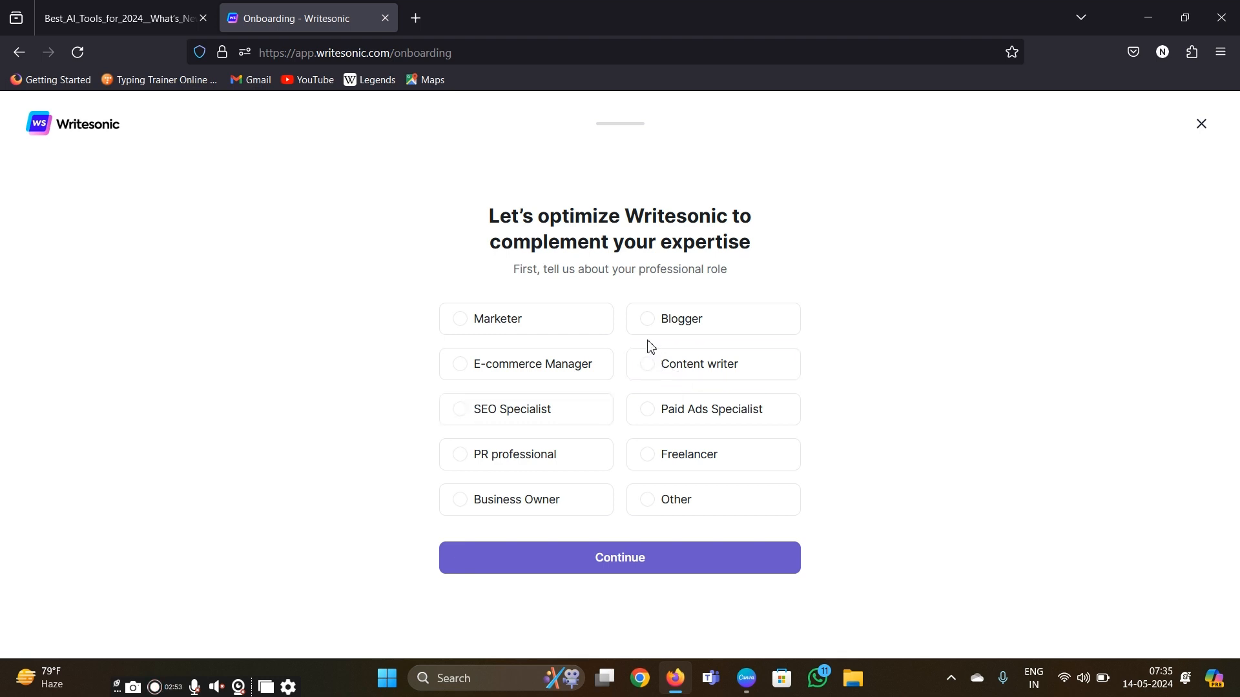
- Set the professional role to Content writer and continue the onboarding
left_click(649, 366)
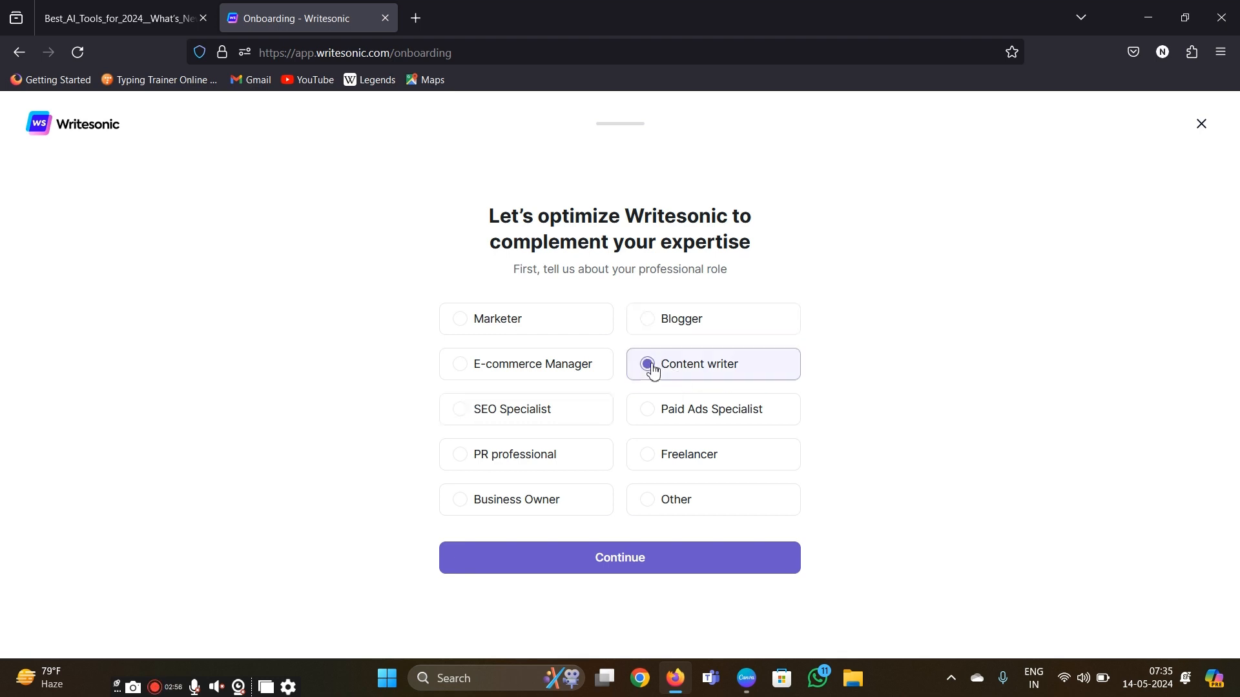
left_click(646, 337)
left_click(649, 366)
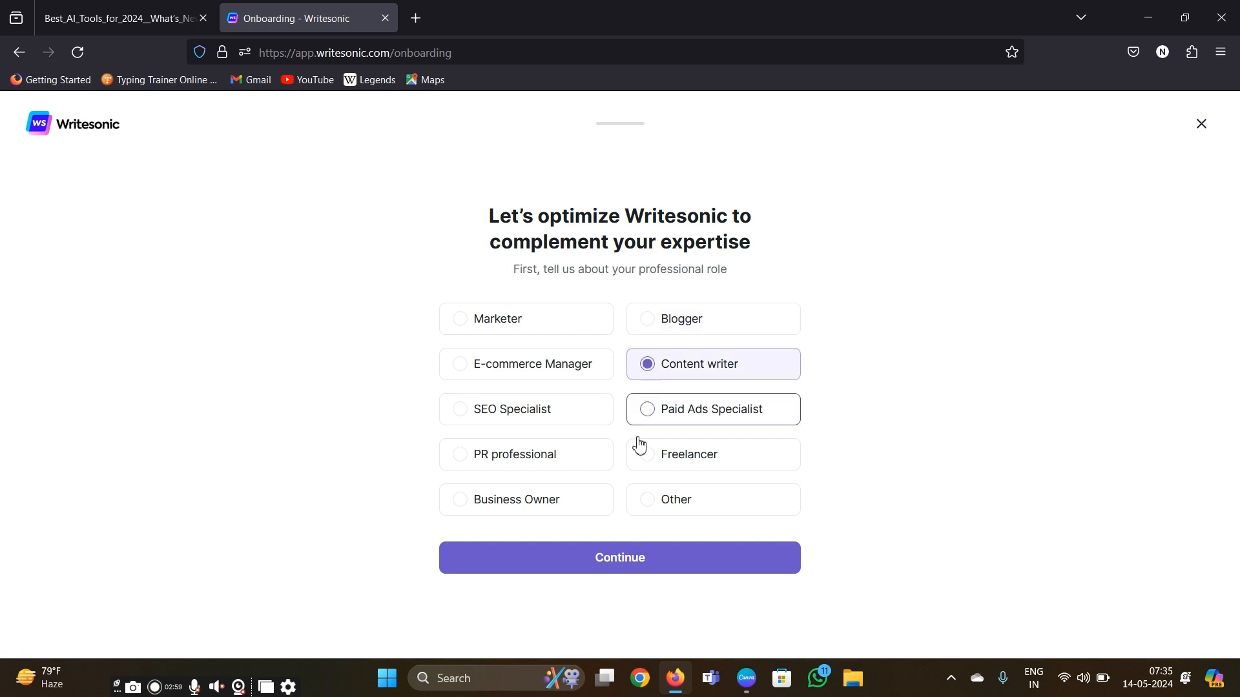
left_click(623, 558)
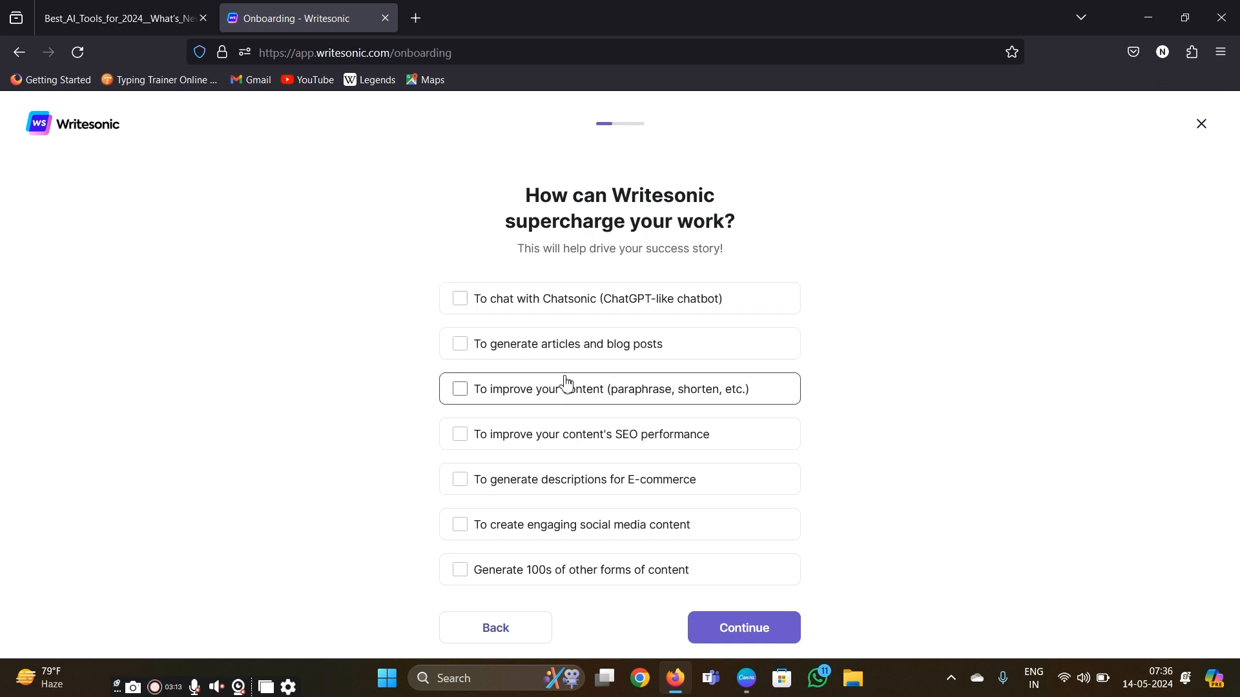
- Choose "To generate articles and blog posts" as the intended use and continue the onboarding
scroll(566, 381, "down", 1)
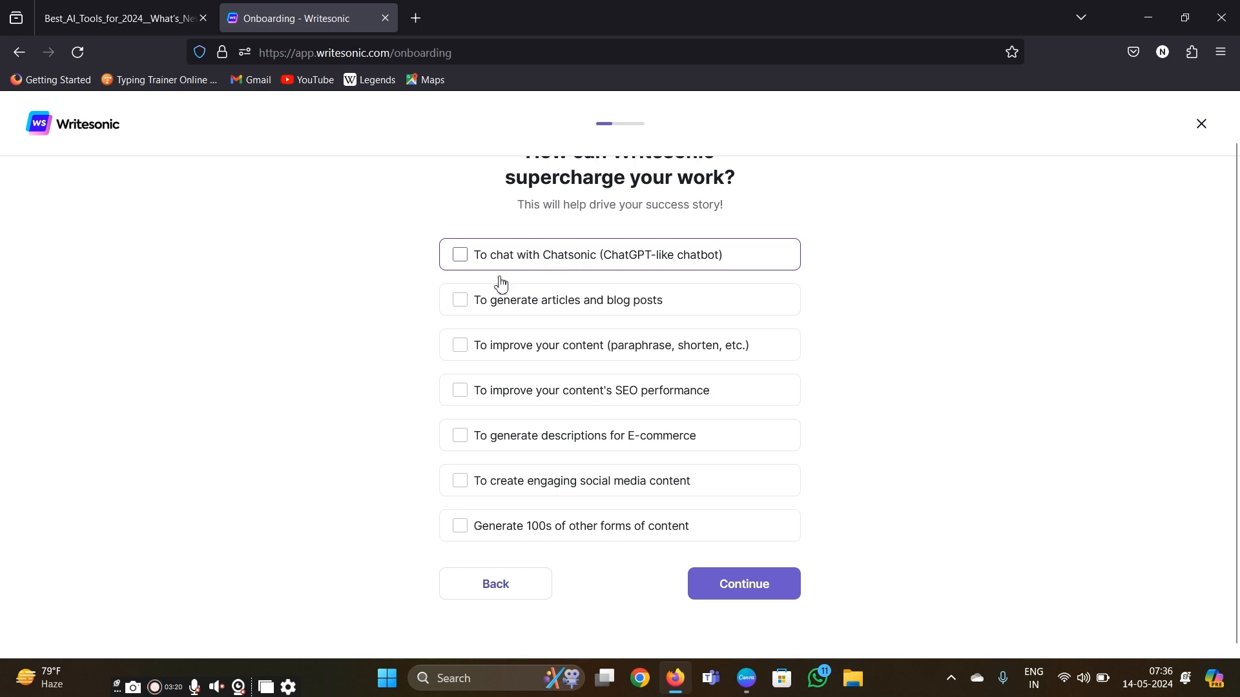
left_click(460, 308)
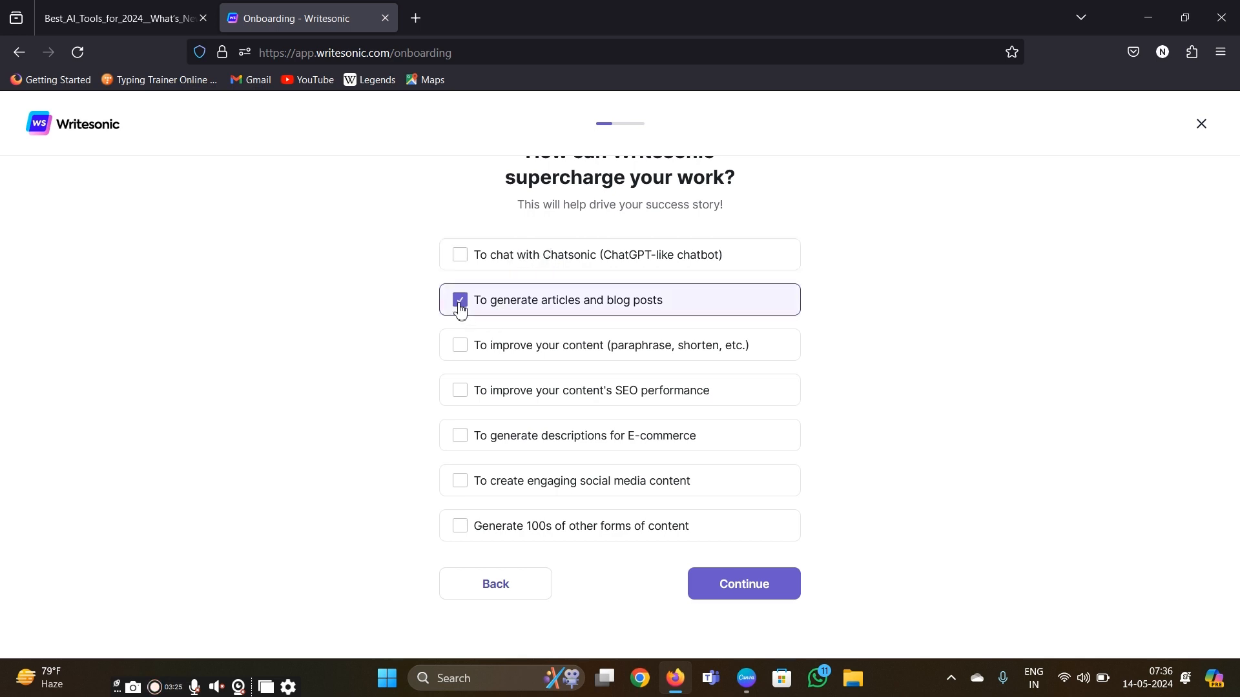
left_click(708, 584)
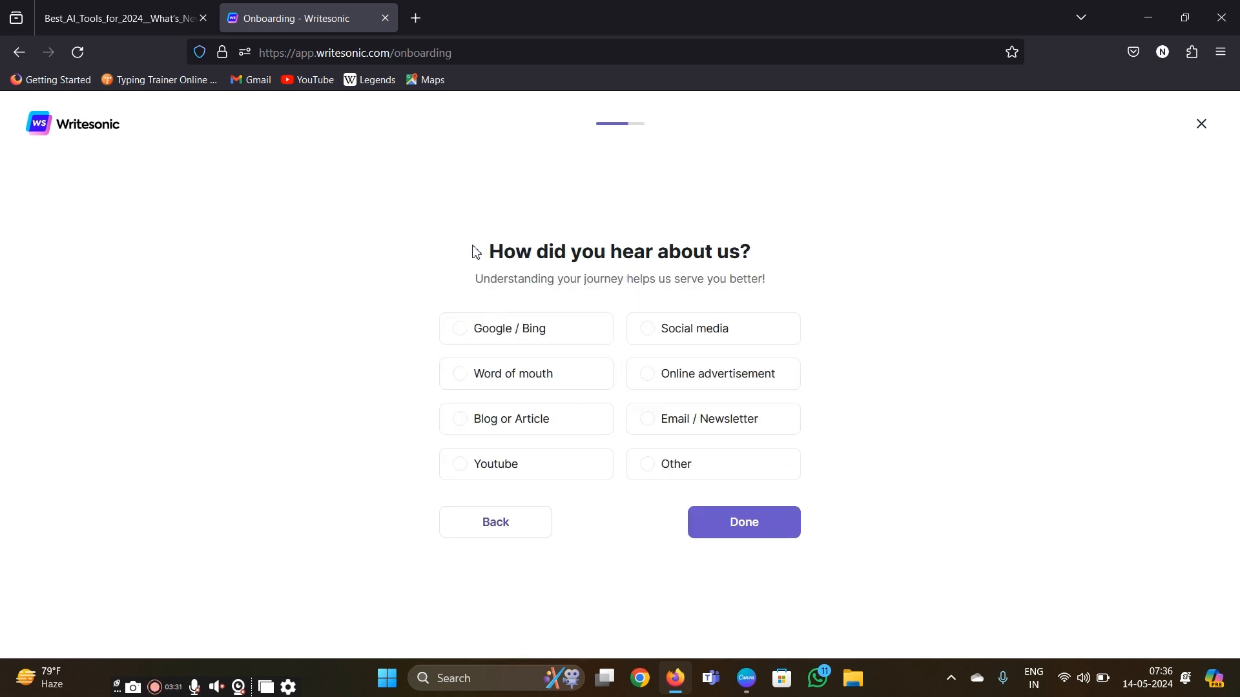
- Answer the referral question with "Blog or Article" to finish onboarding, and dismiss the AI Article Writer 6 announcement
left_click_drag(473, 251, 773, 268)
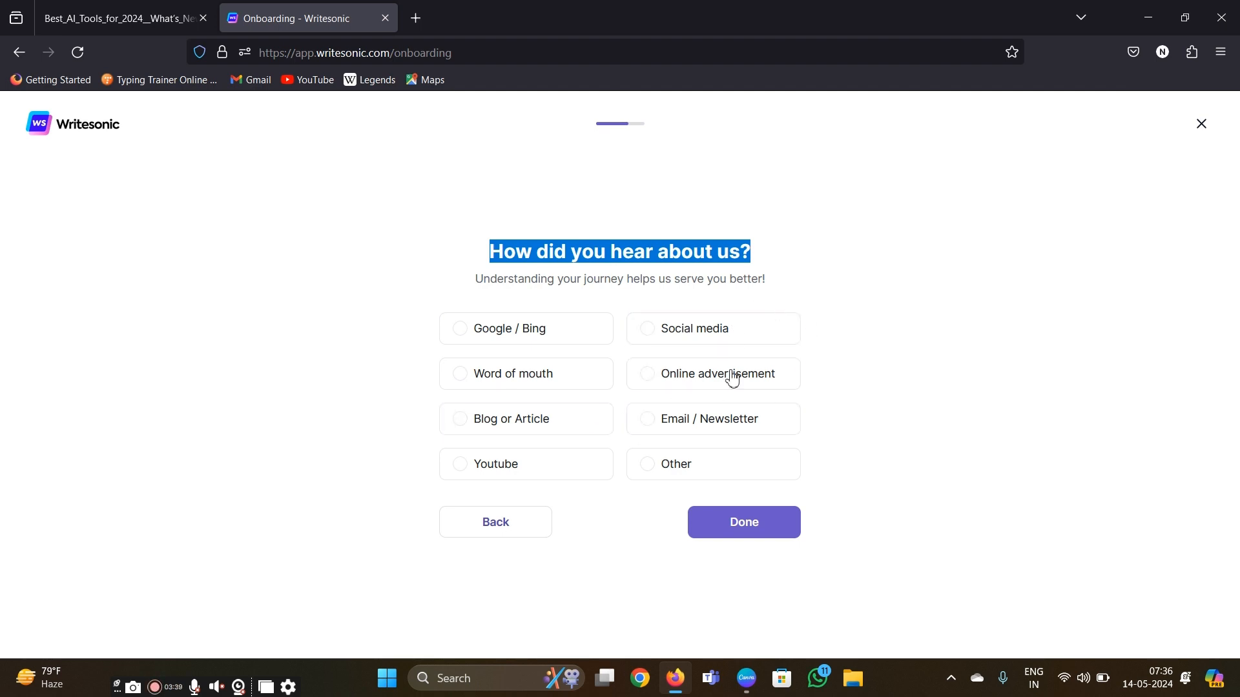
left_click(462, 423)
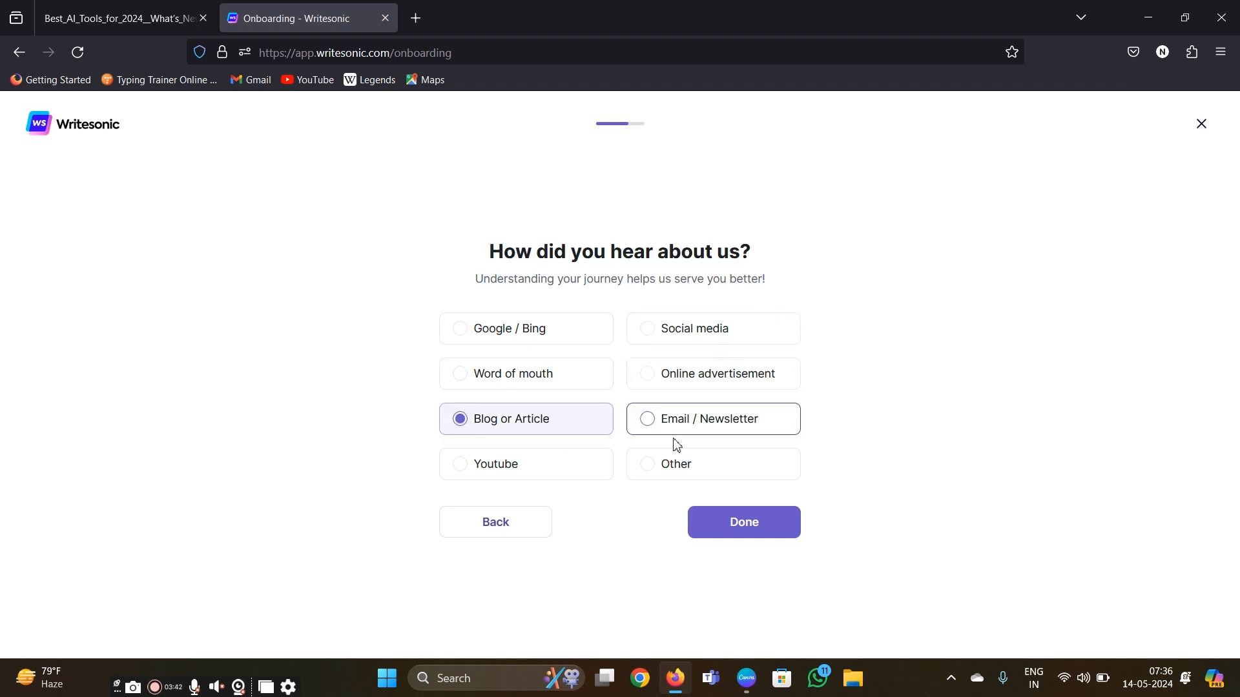
left_click(743, 533)
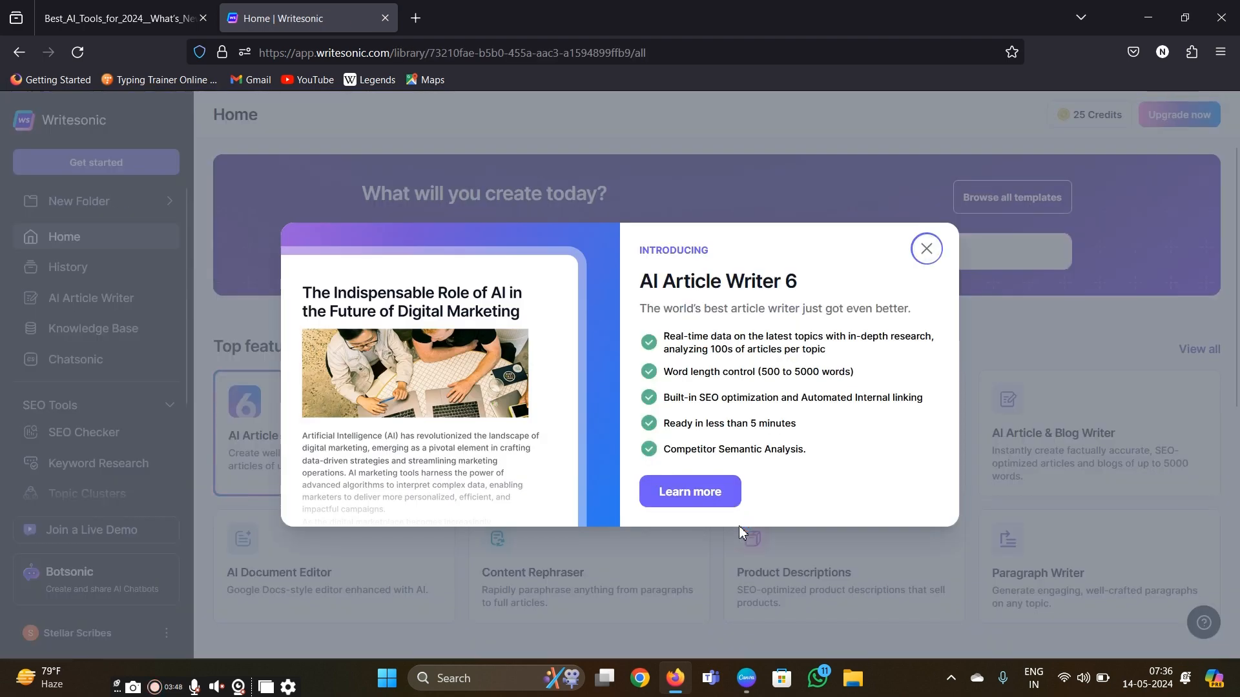
left_click(925, 249)
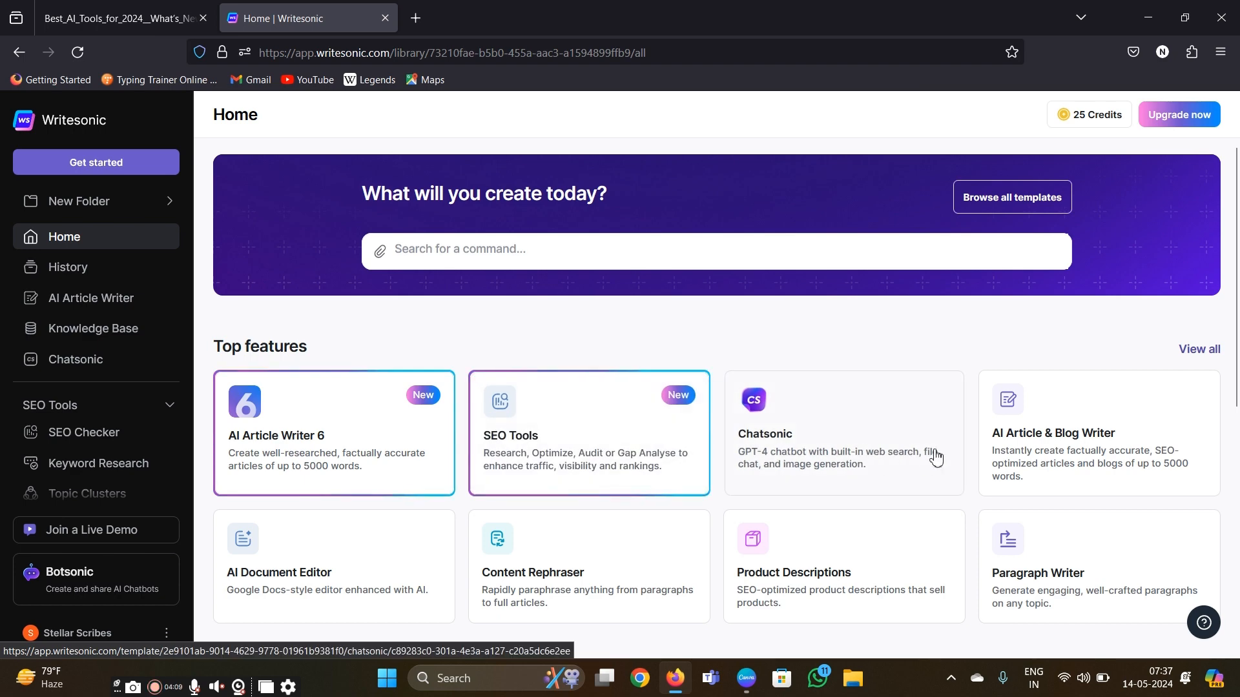
- Look over the available tools on the home page and open Chatsonic from the top features
scroll(1042, 443, "down", 3)
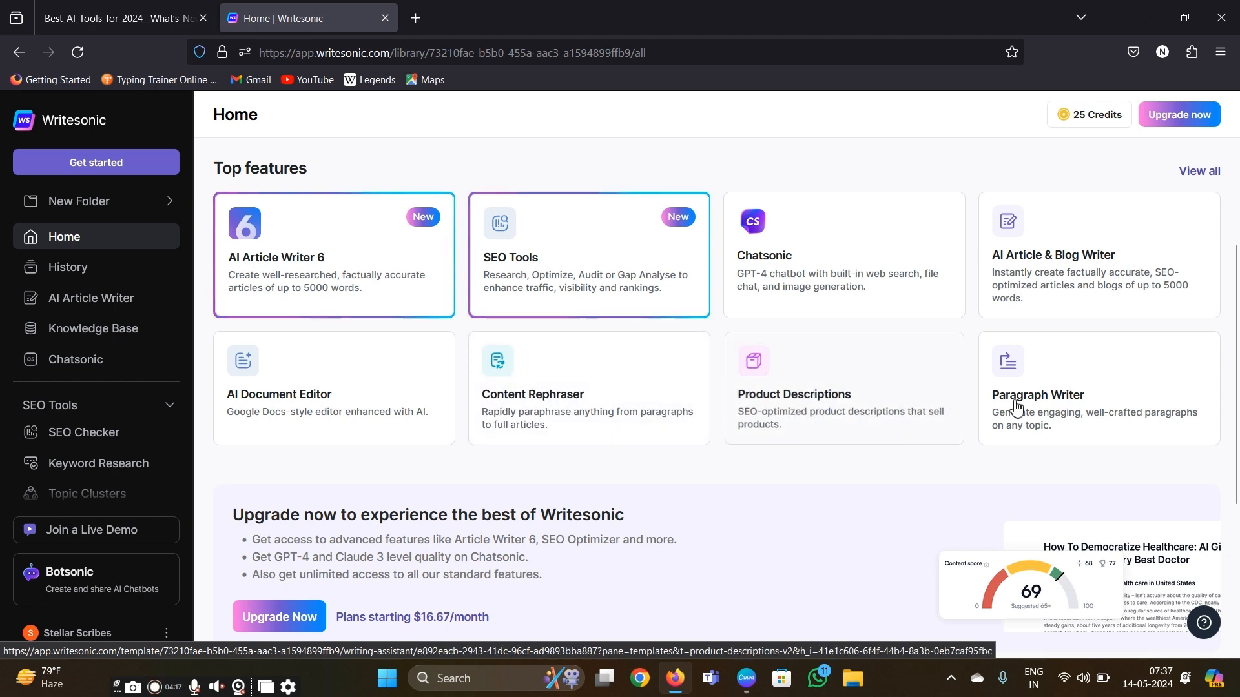
scroll(829, 398, "up", 3)
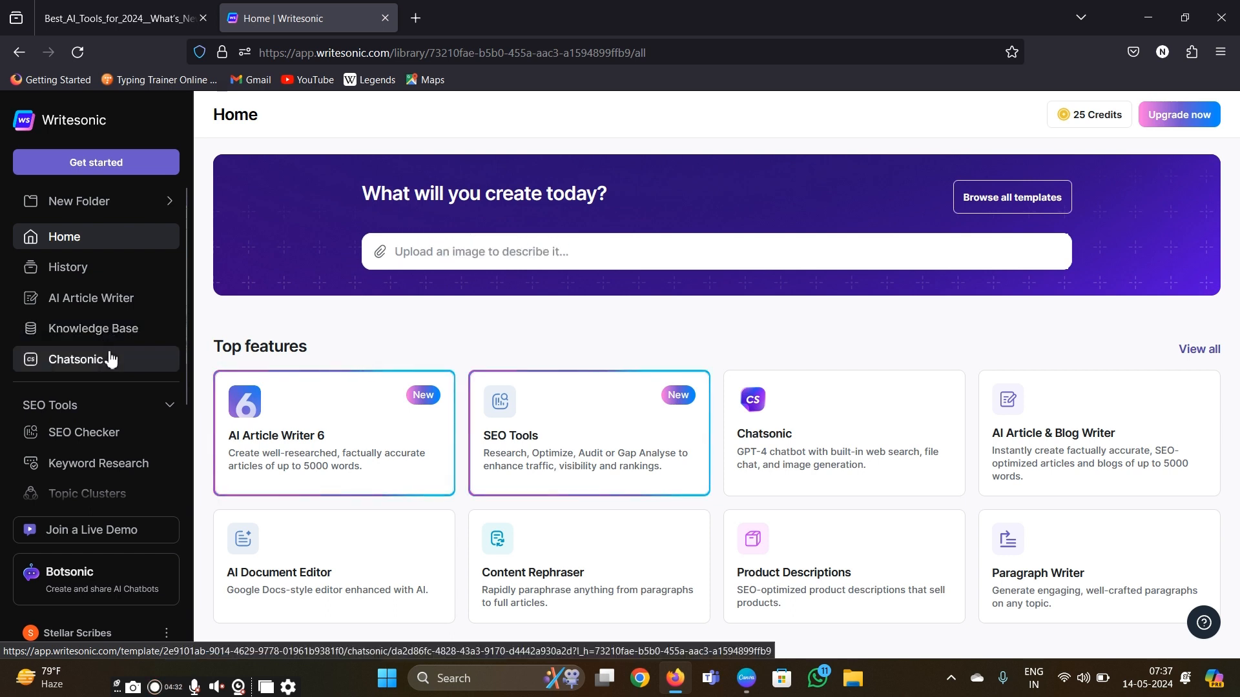
scroll(111, 360, "down", 2)
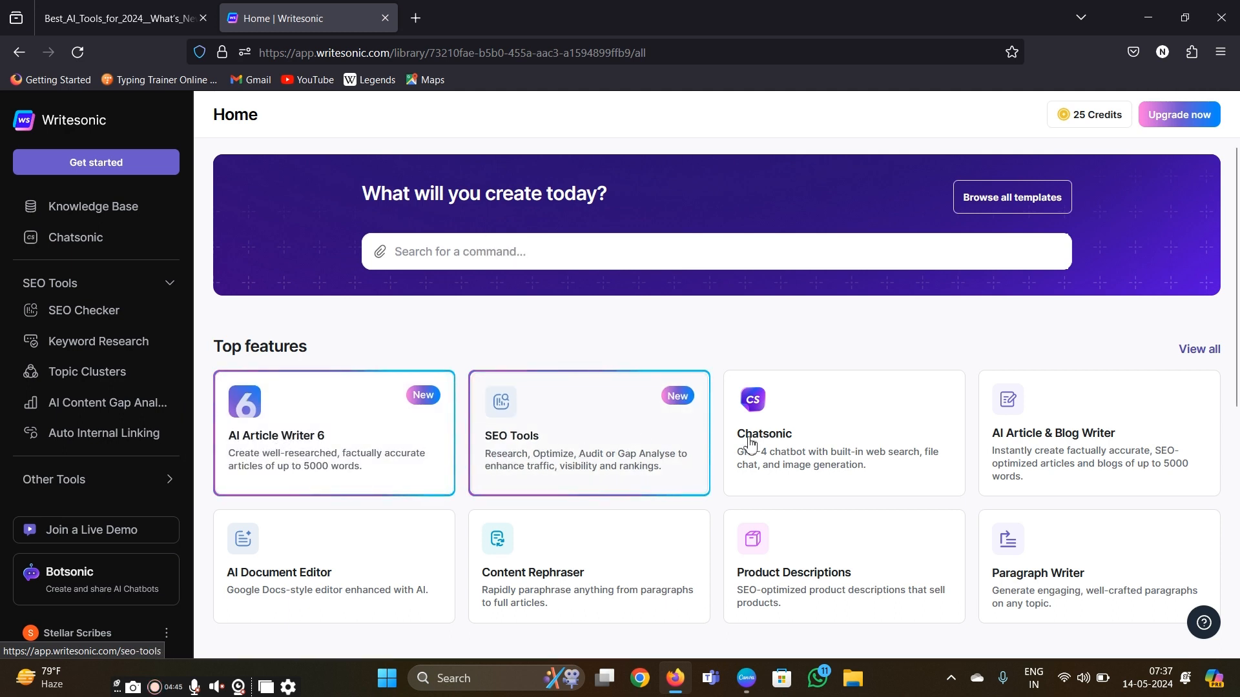
left_click(795, 451)
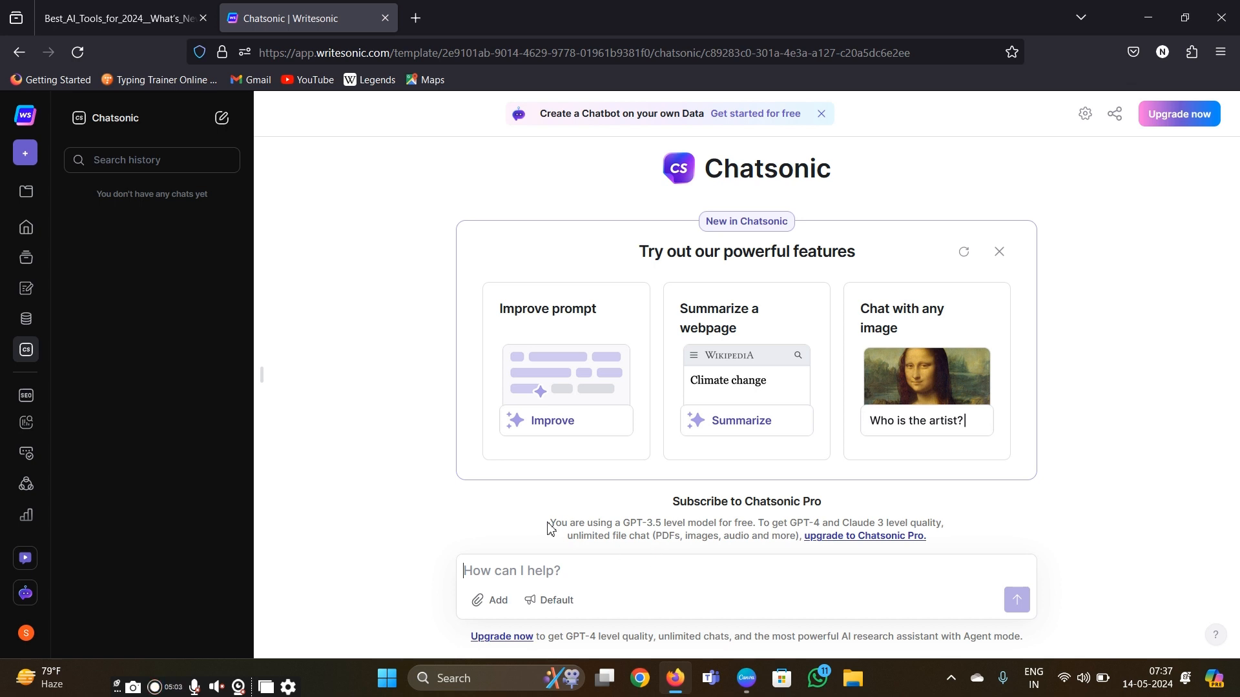
- Send the message "hi" to Chatsonic, keeping the Default brand voice
left_click_drag(548, 526, 940, 550)
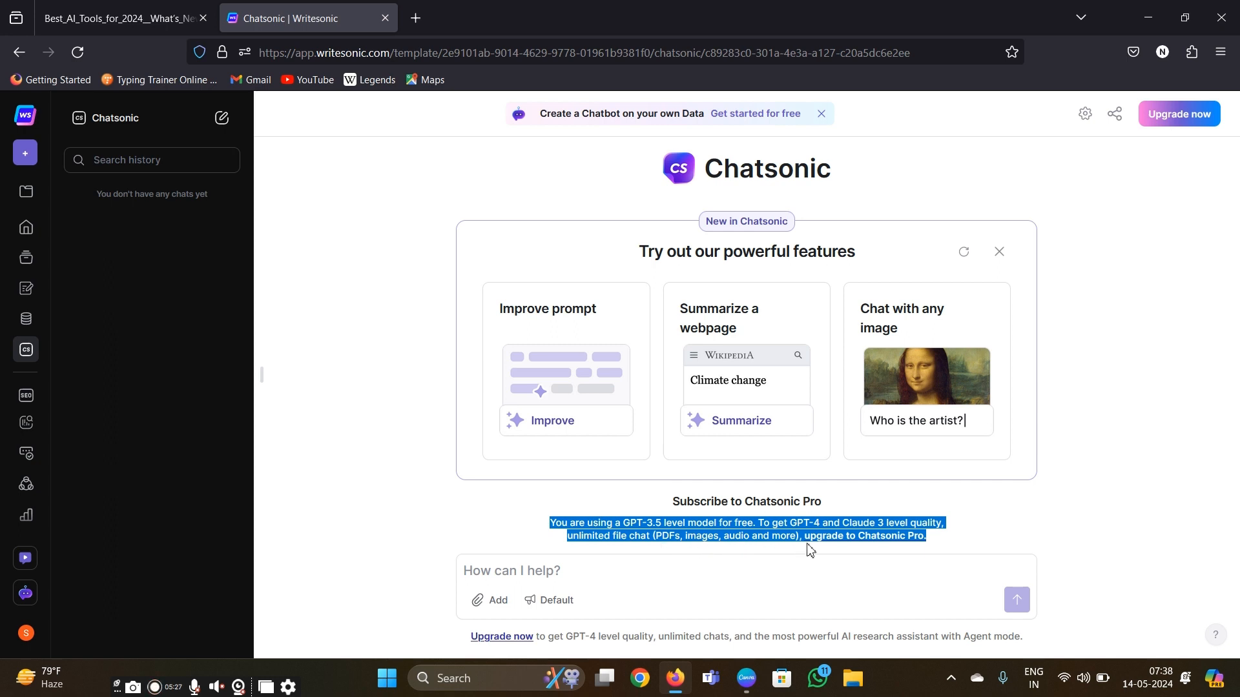
left_click(615, 596)
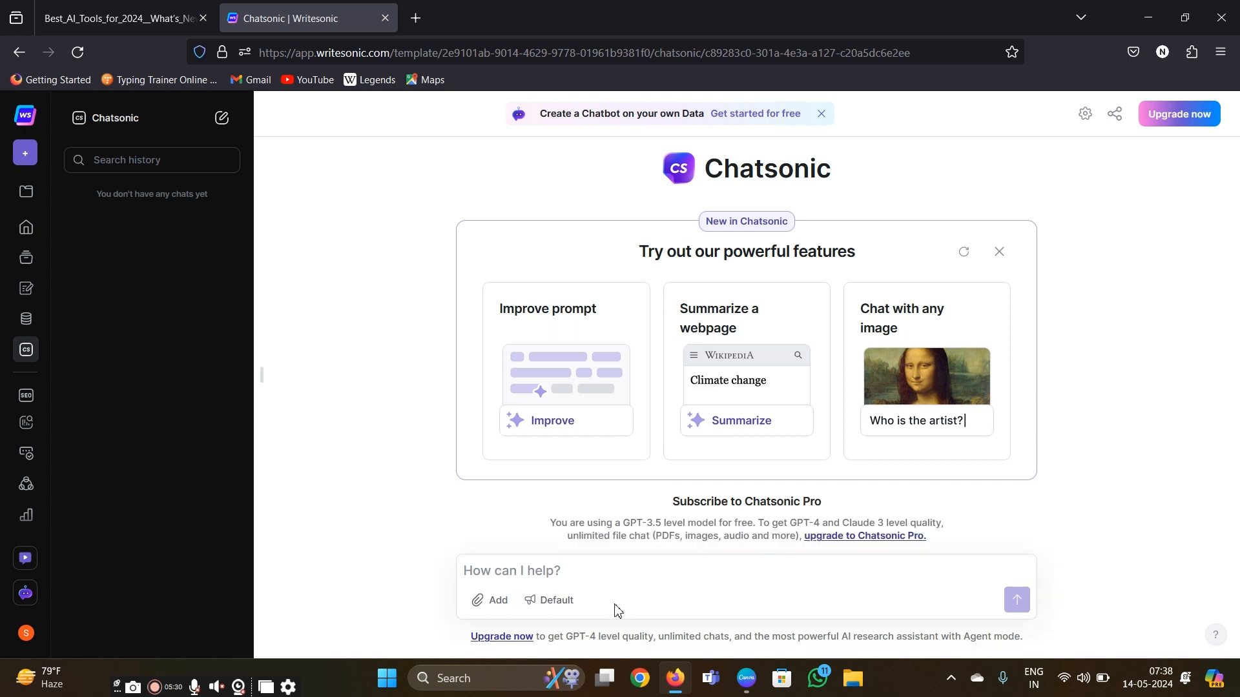
left_click(535, 600)
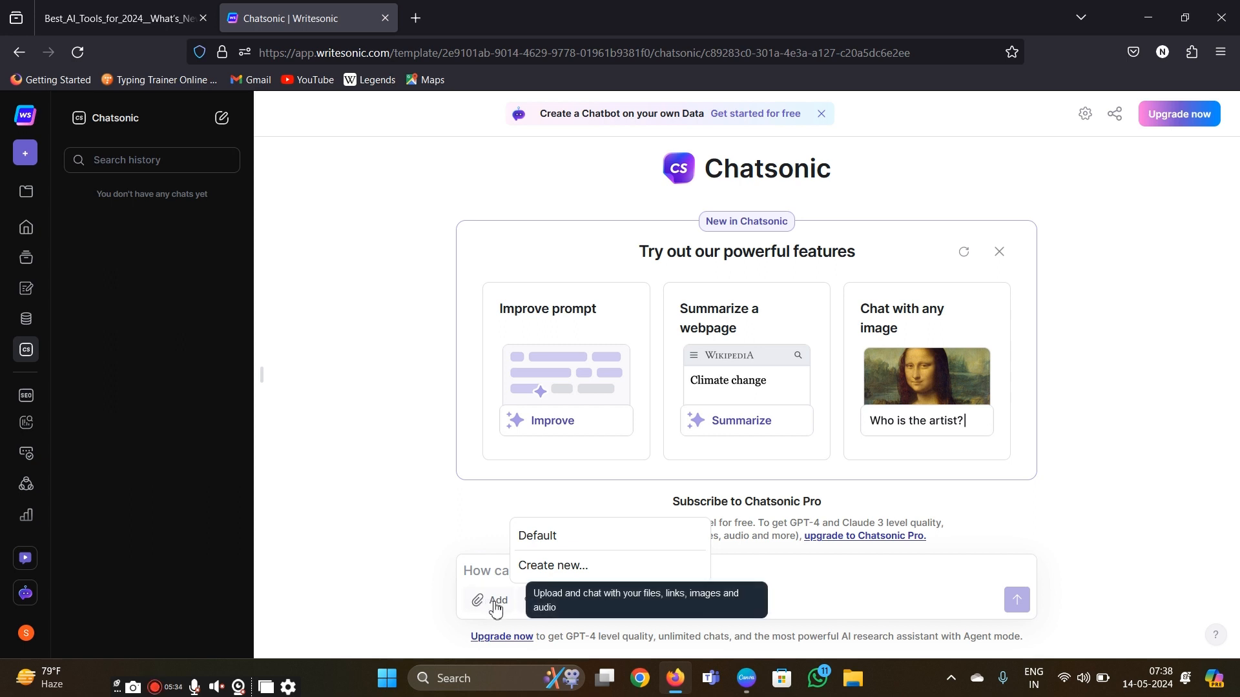
left_click(494, 570)
type("hi")
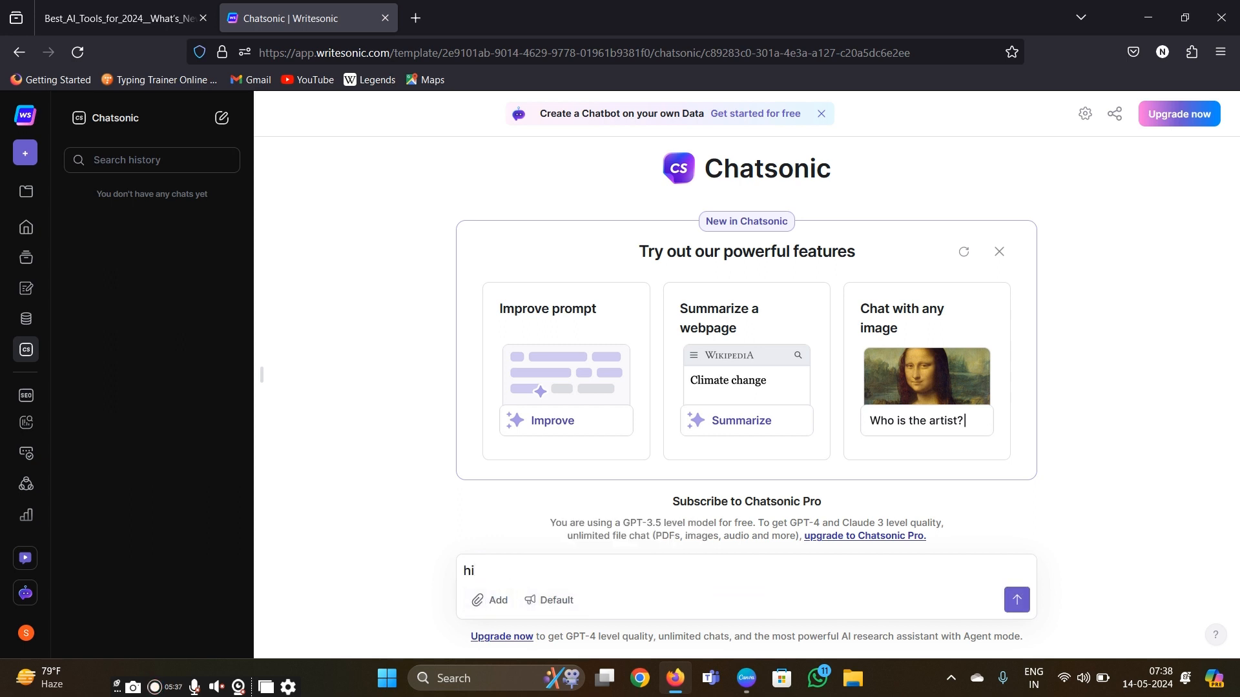
left_click(1017, 600)
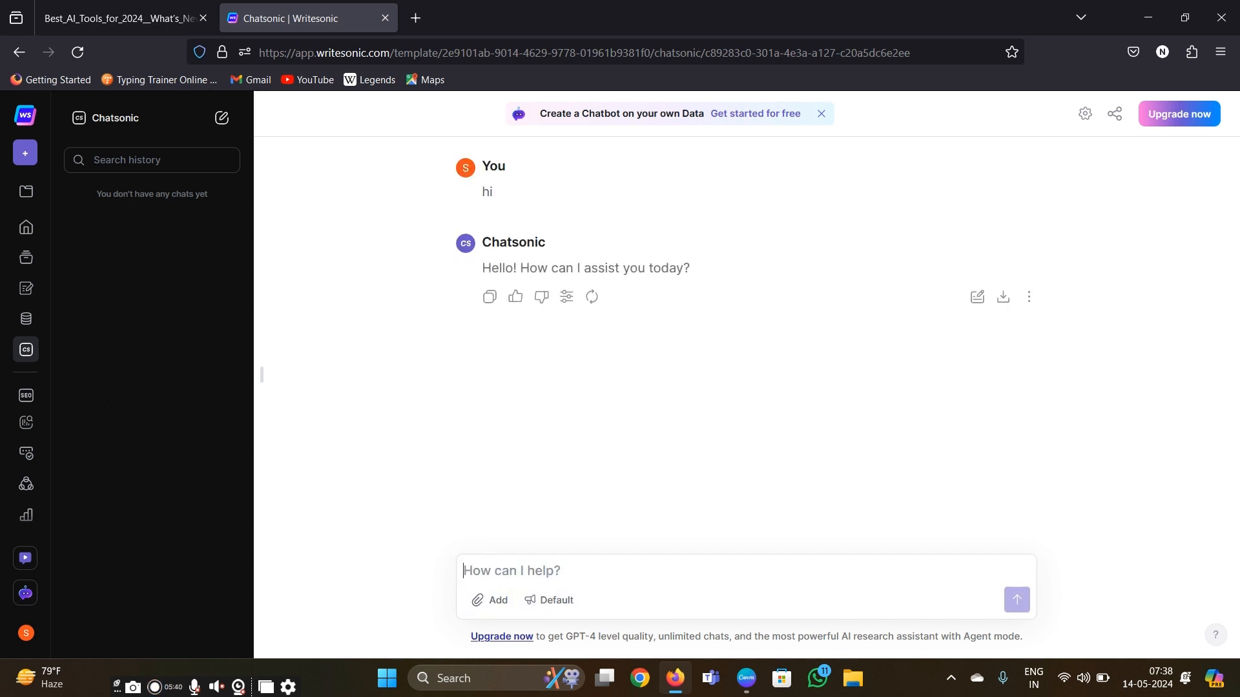
- Send Chatsonic the prompt "write a blog post article of any topic"
type("write a arti")
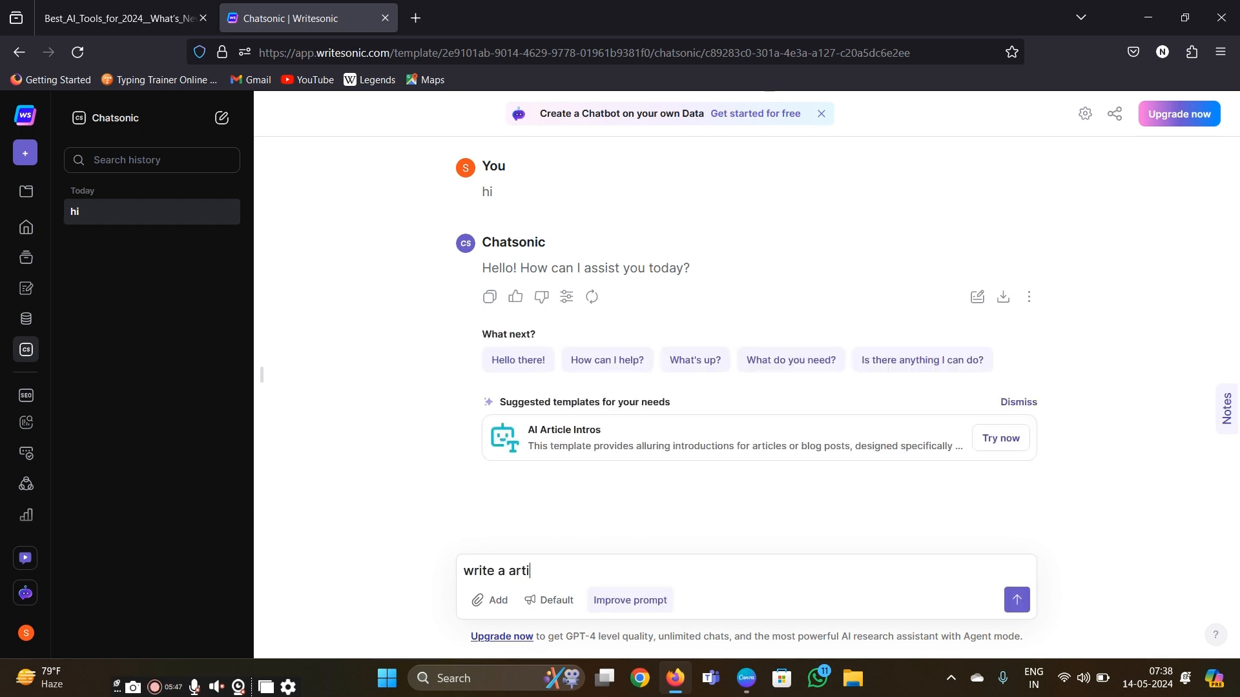
type("any topic")
left_click(507, 574)
type("blog post")
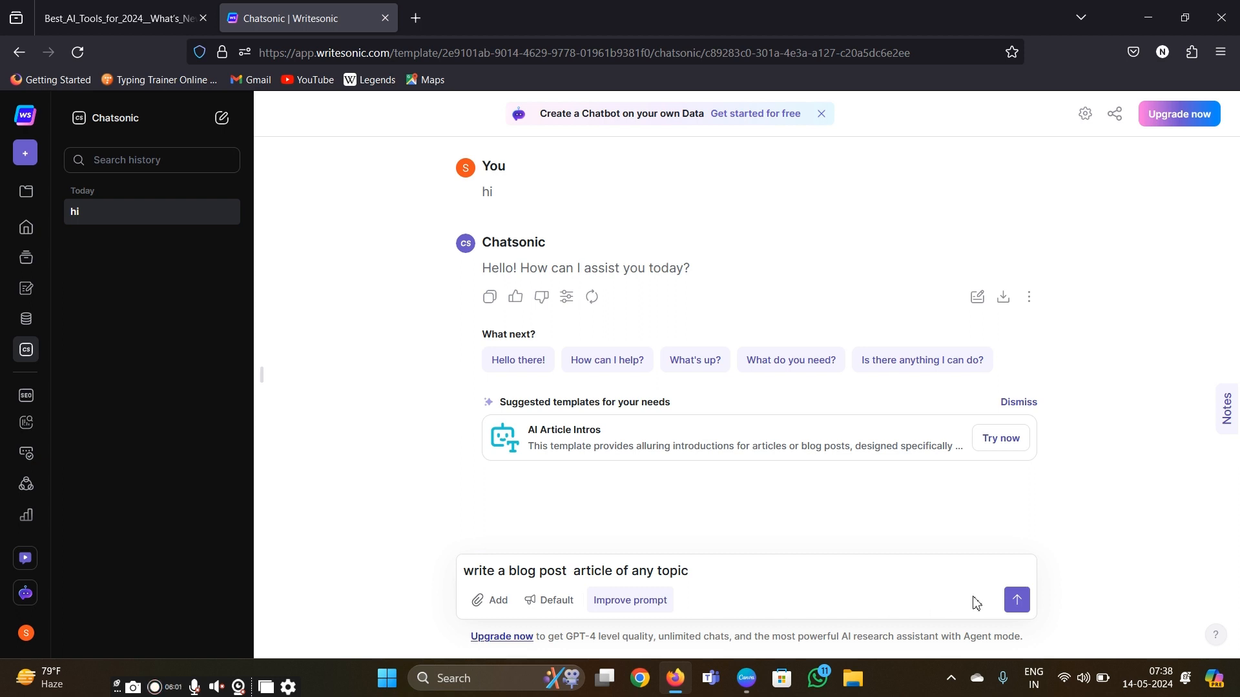
left_click(1015, 600)
left_click(950, 579)
left_click(1016, 599)
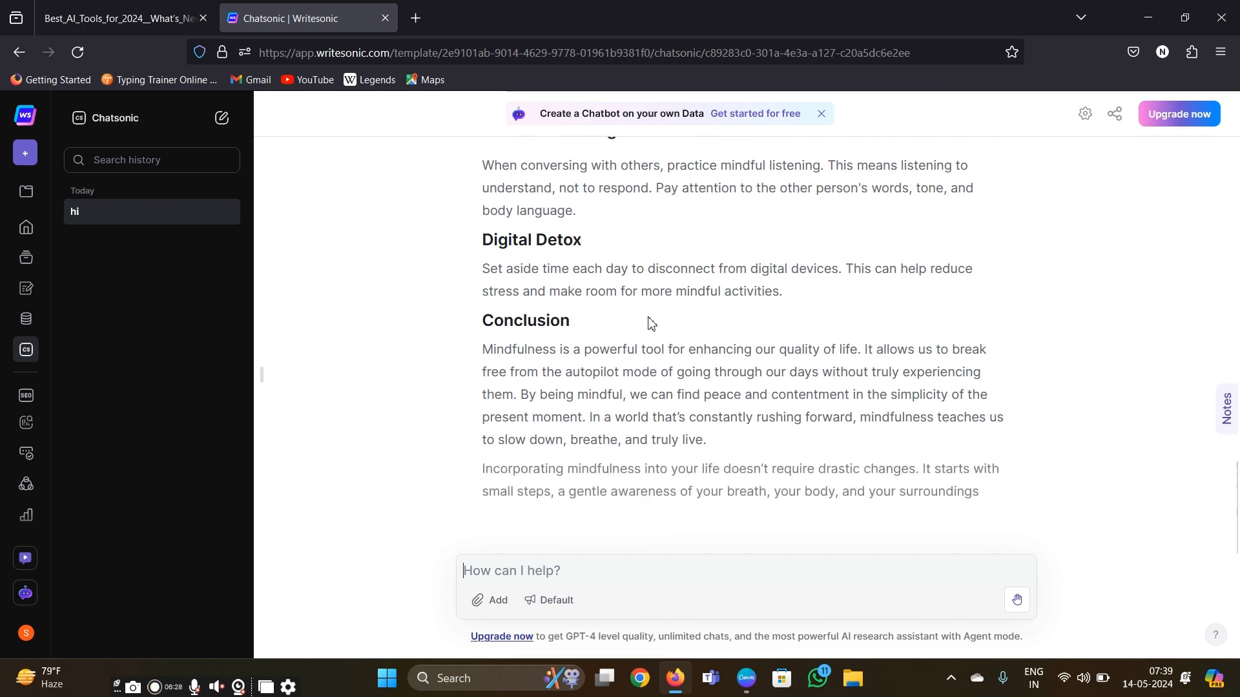
- Read through the blog article that Chatsonic generated, from its title down through its sections
scroll(650, 321, "up", 12)
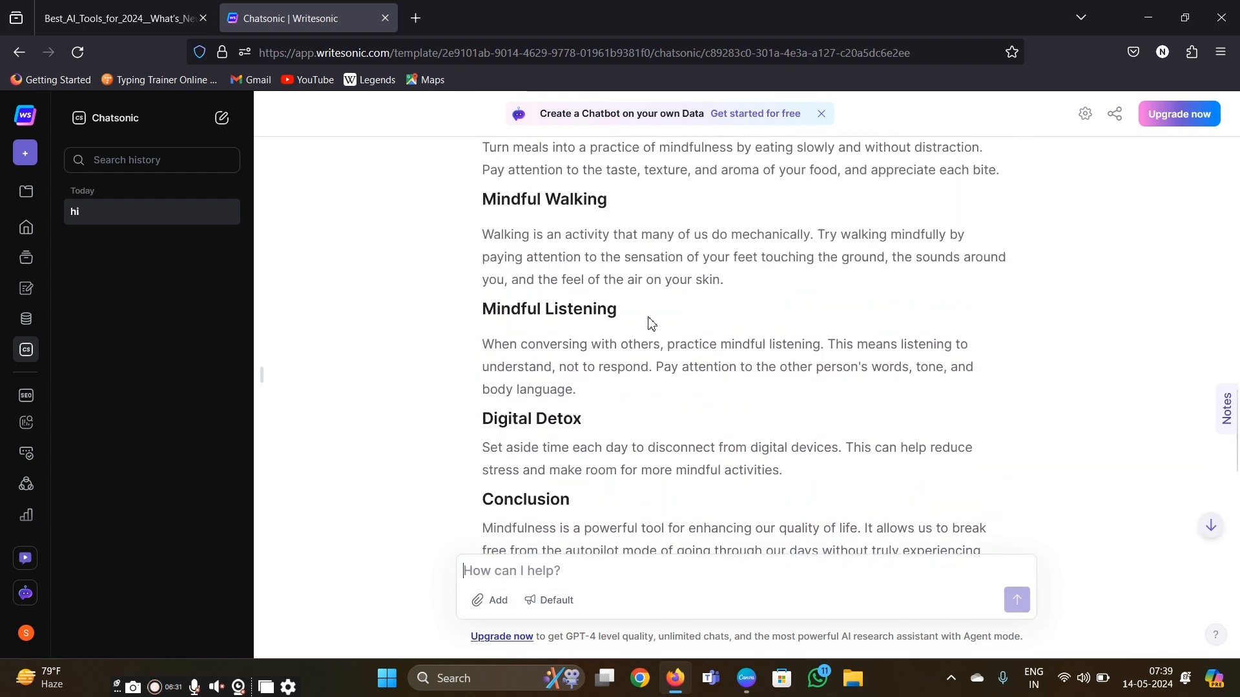
scroll(650, 318, "up", 8)
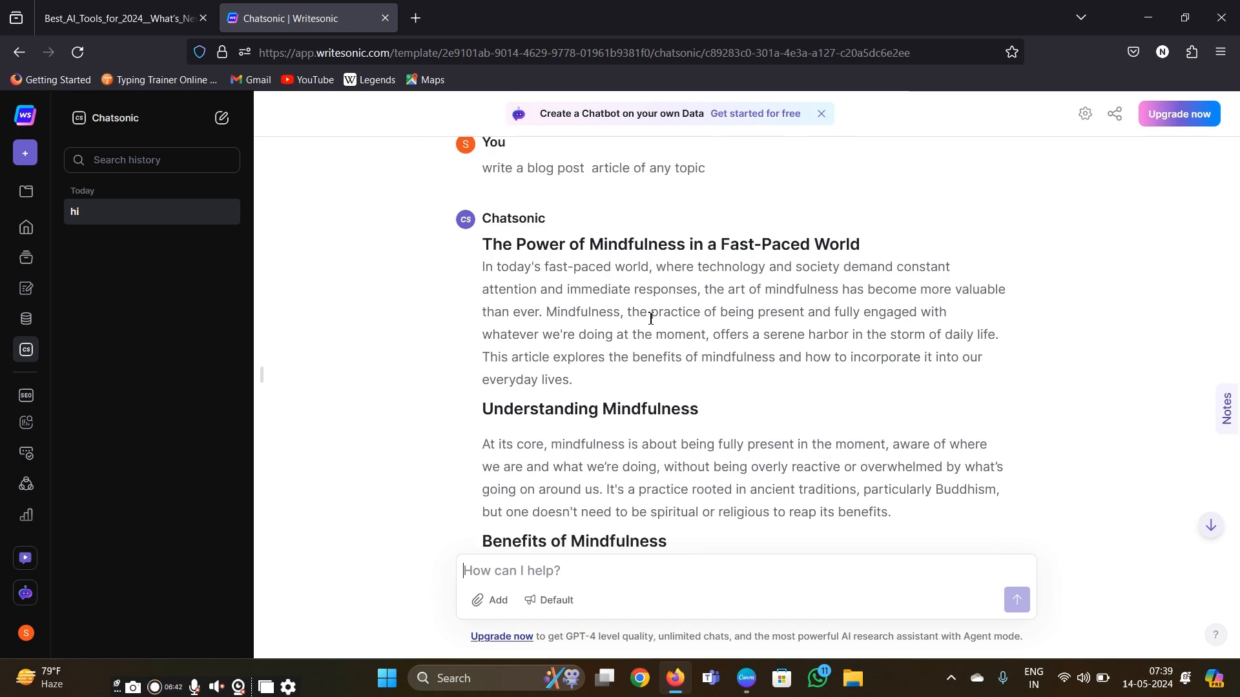
scroll(667, 426, "down", 10)
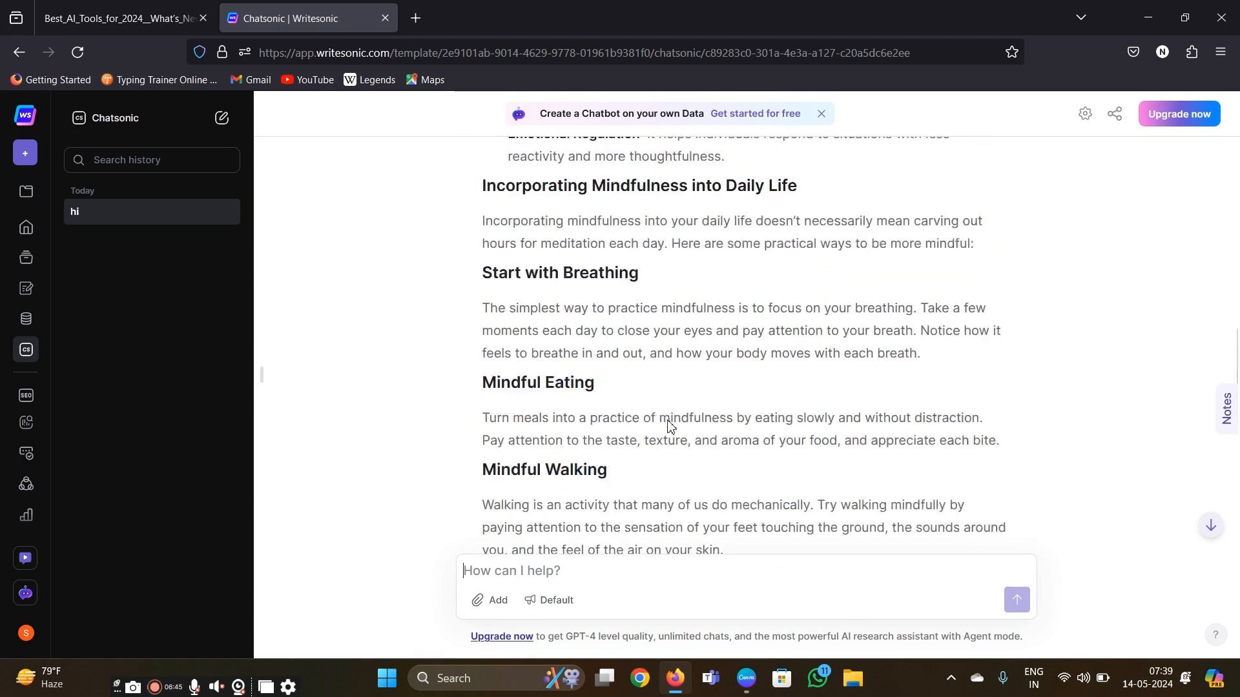
- Finish viewing the generated blog article, return to the Writesonic home page and open AI Article Writer 6
scroll(671, 427, "down", 10)
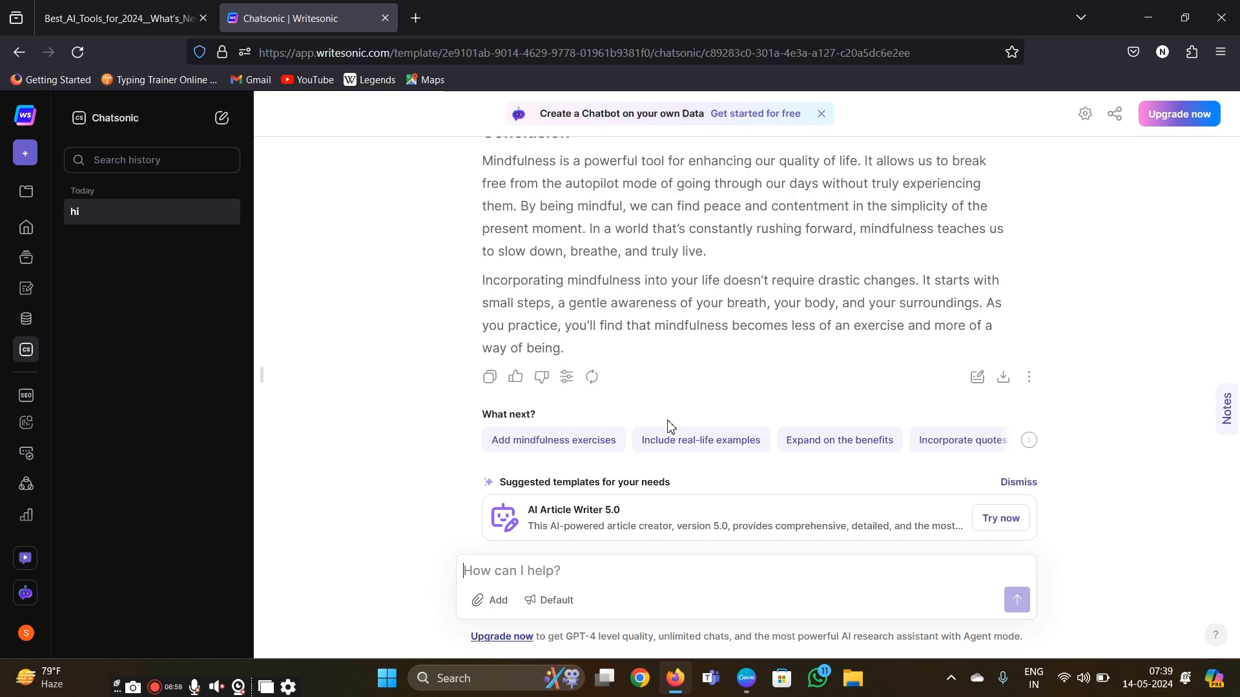
left_click(17, 52)
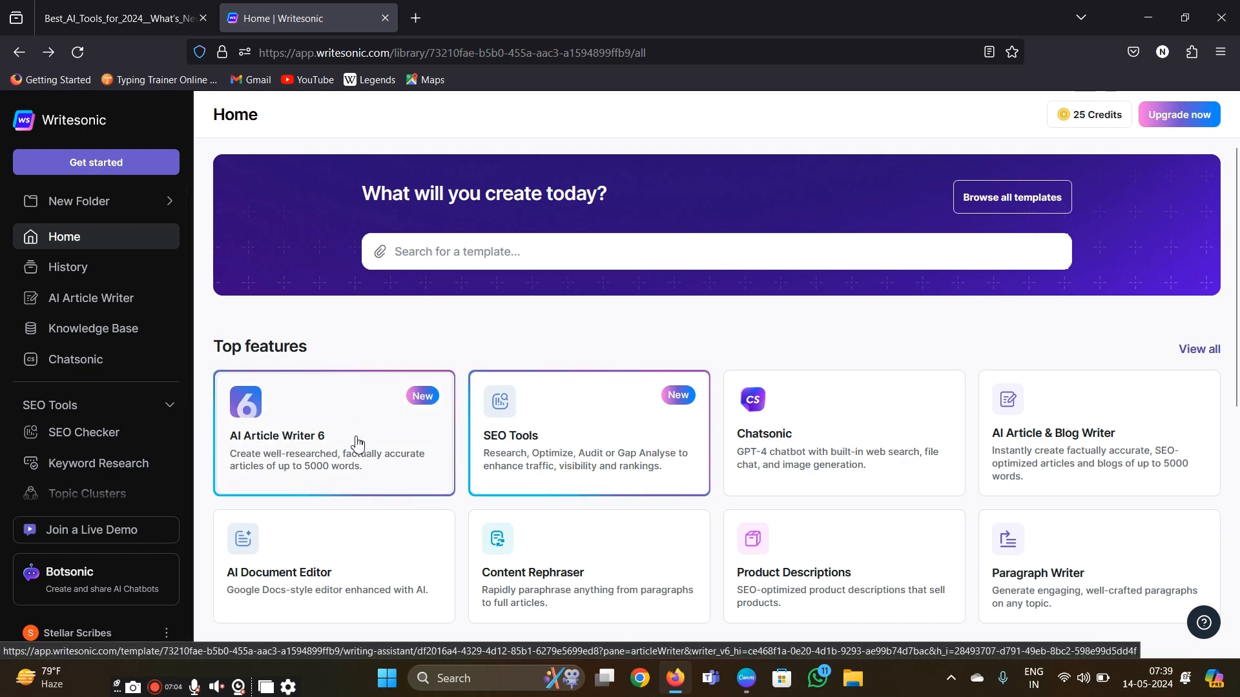
left_click(358, 444)
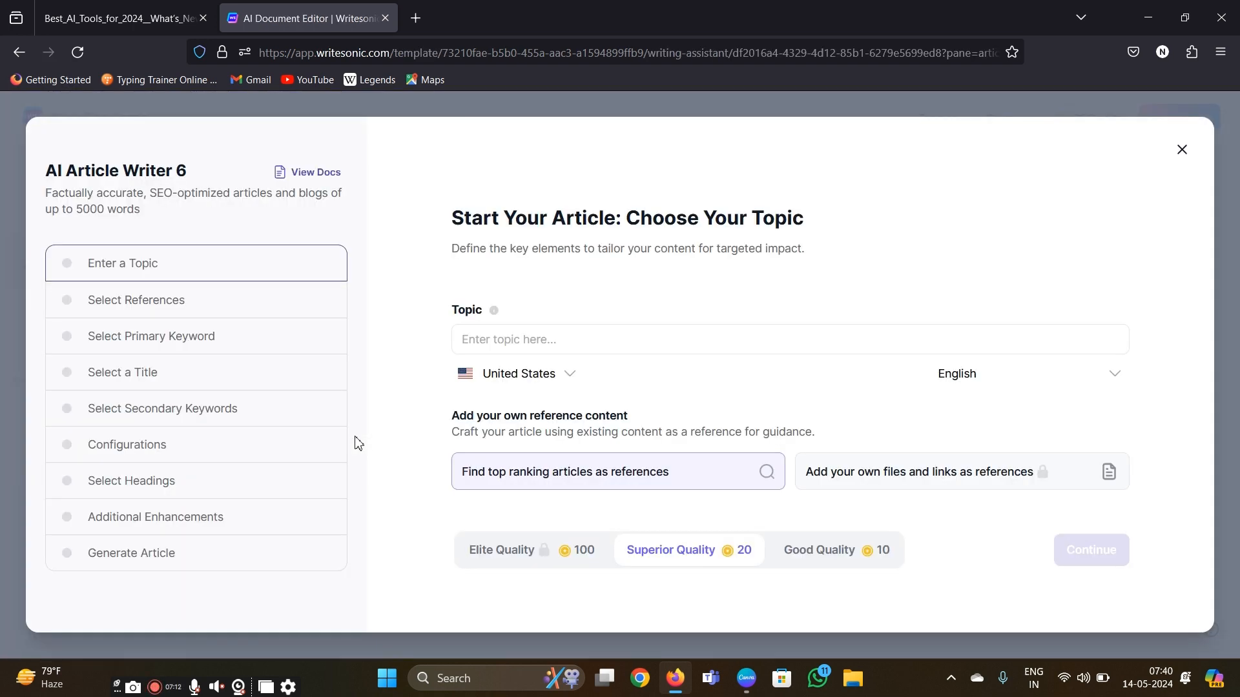
- Copy "Embracing the Digital Detox: Finding Balance in a Connected World" from the Canva Prompts document into the article's topic and continue to the references
left_click(514, 344)
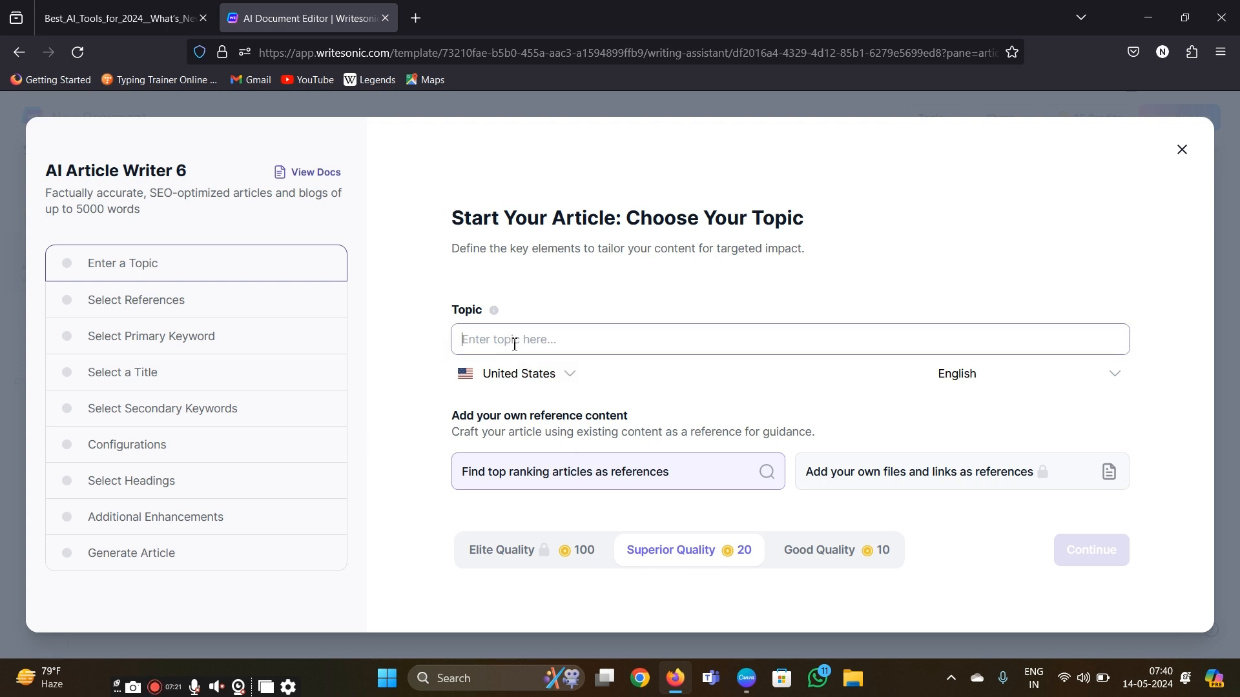
left_click(741, 688)
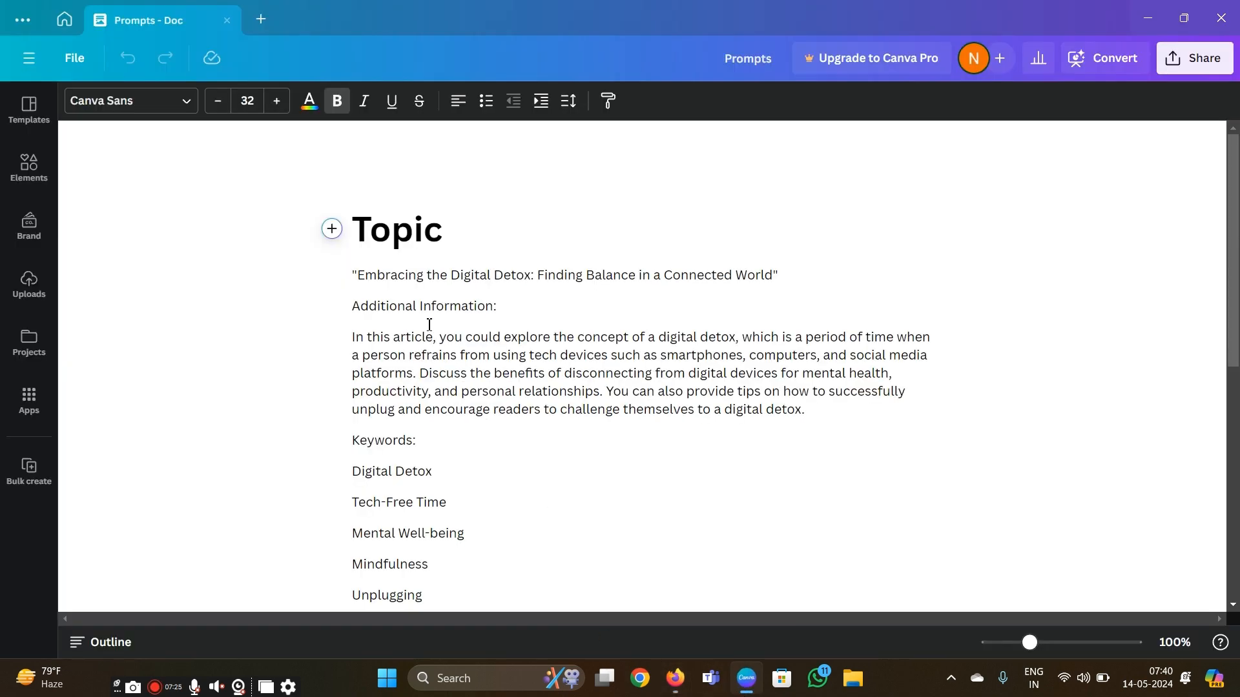
left_click_drag(359, 276, 774, 277)
key("ctrl+c")
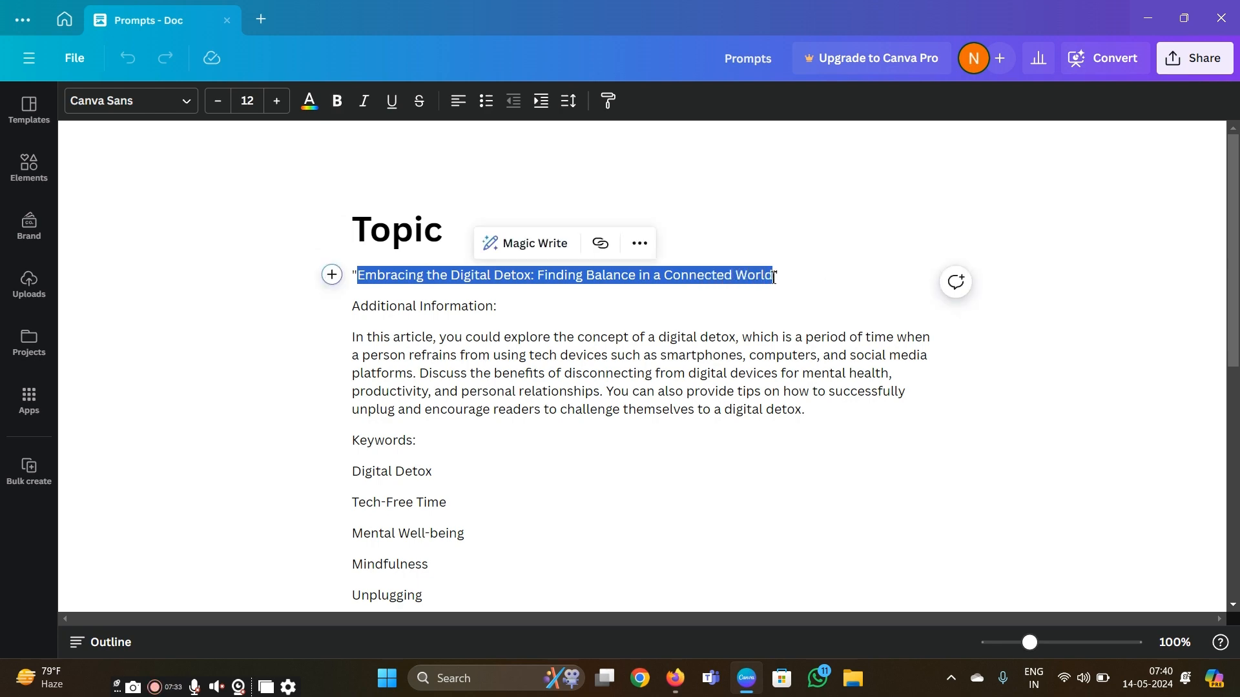
left_click(674, 677)
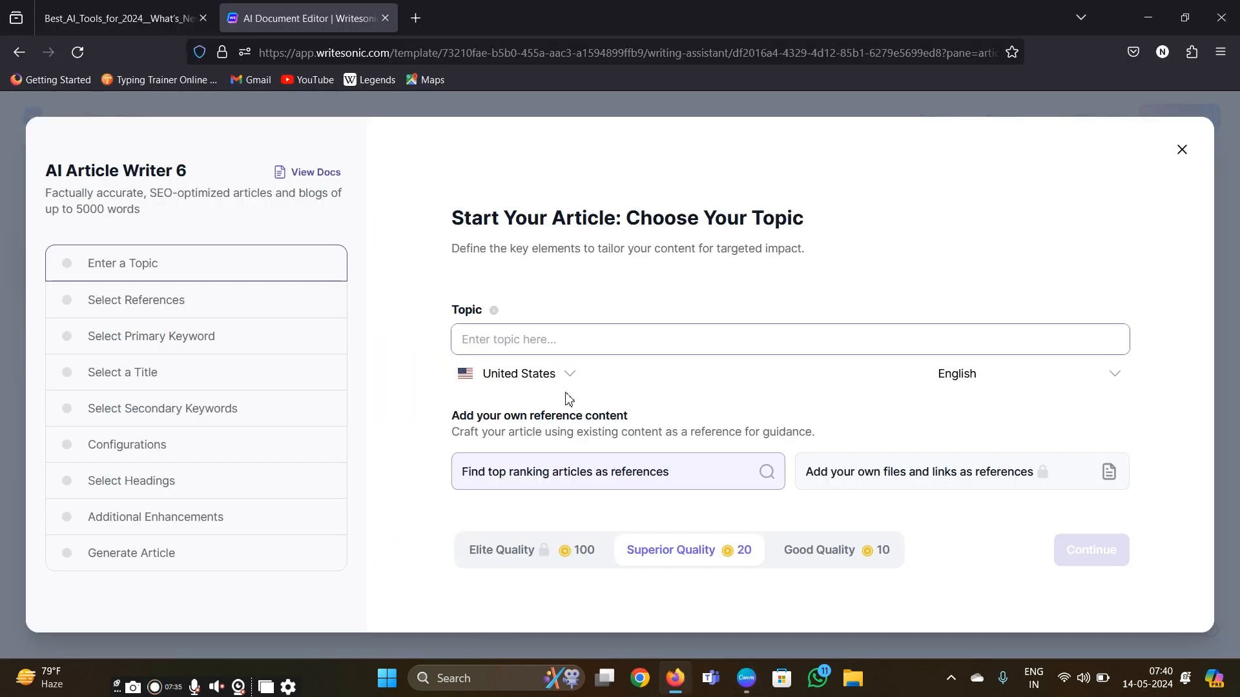
left_click(521, 334)
key("ctrl+v")
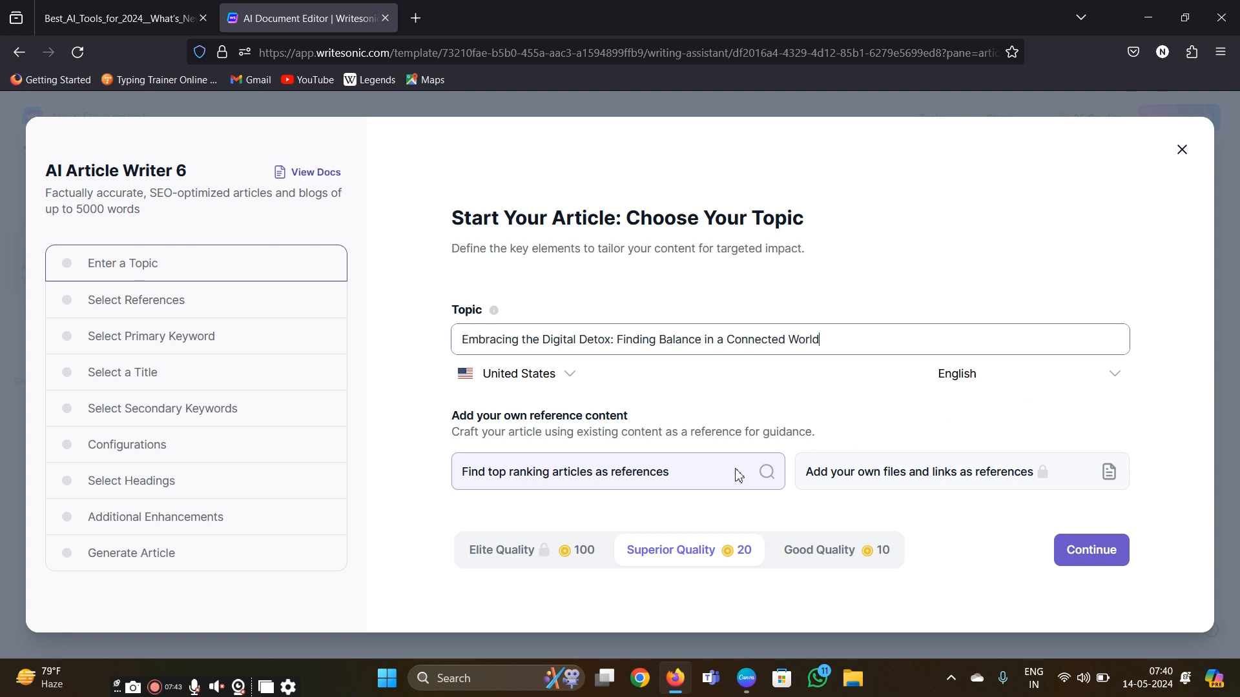
left_click(1082, 557)
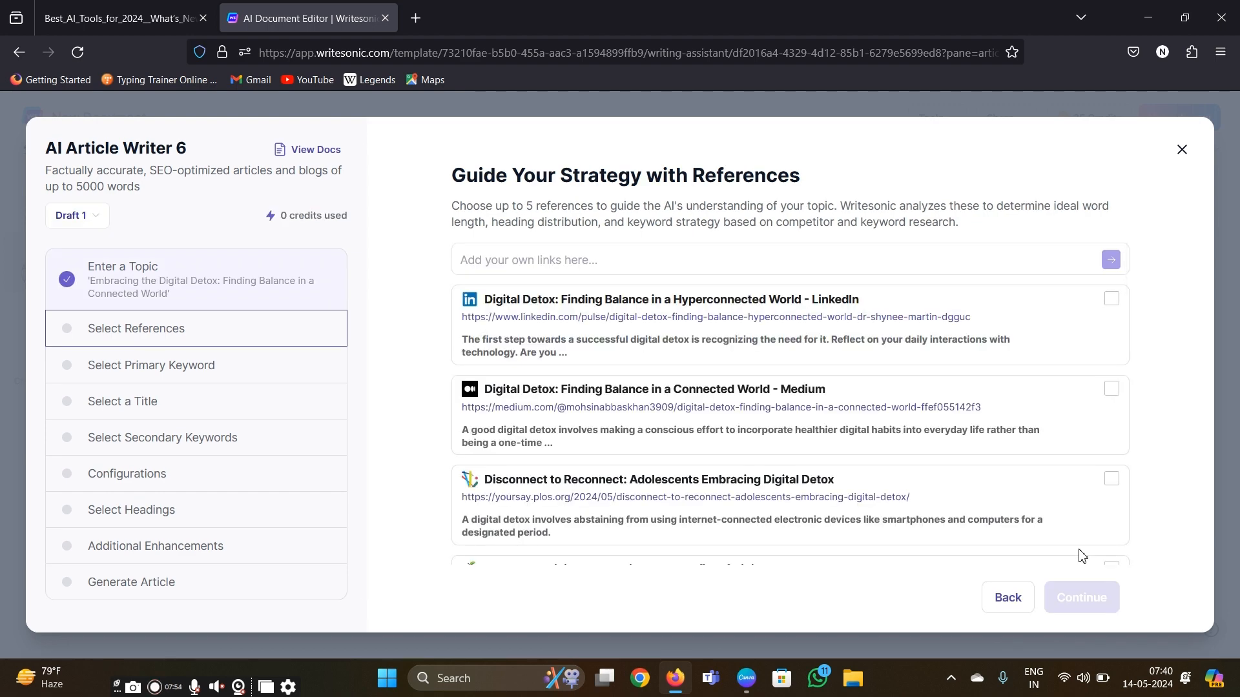
- Review the suggested references and choose Medium's "Digital Detox: Finding Balance in a Connected World", "Disconnect to Reconnect" and "Unplugged Living"
scroll(772, 486, "down", 3)
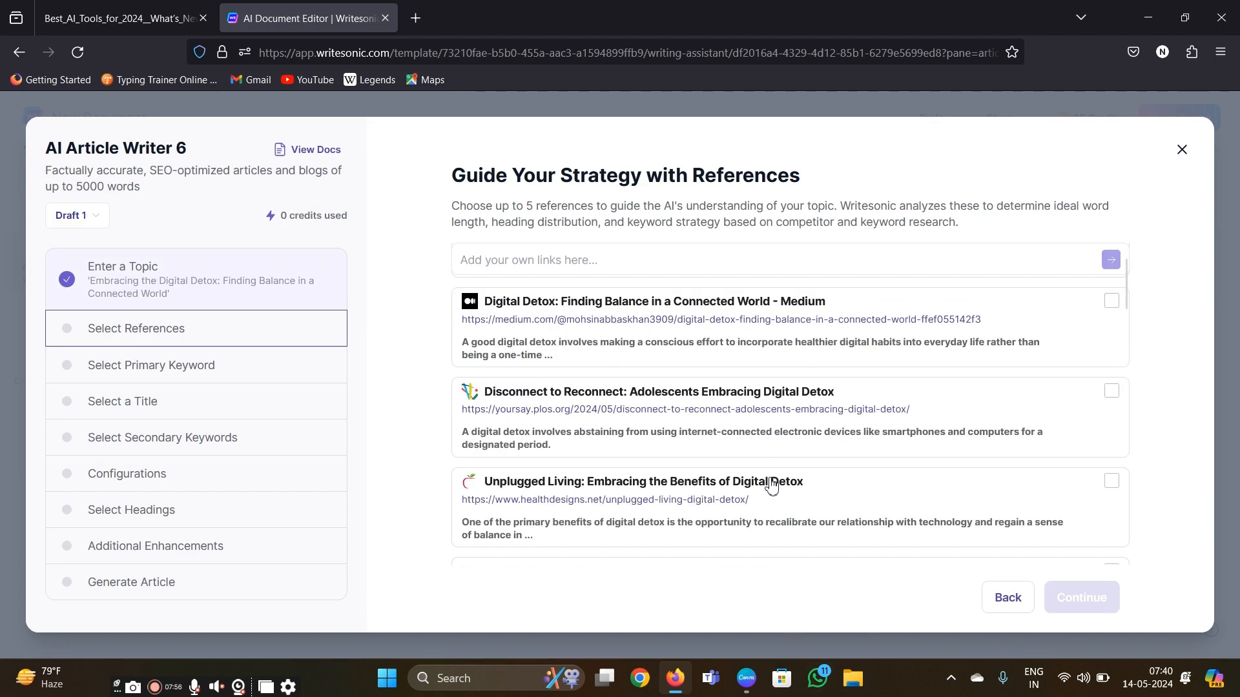
scroll(772, 485, "down", 2)
scroll(772, 485, "down", 2)
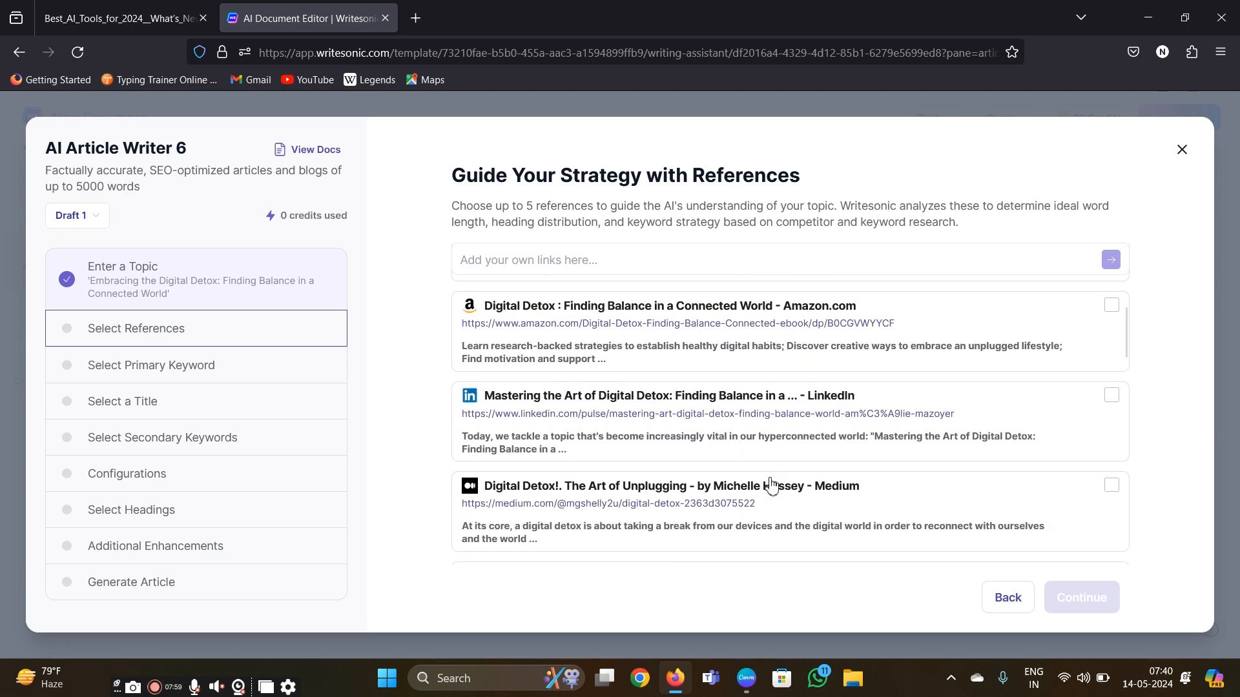
scroll(772, 485, "up", 4)
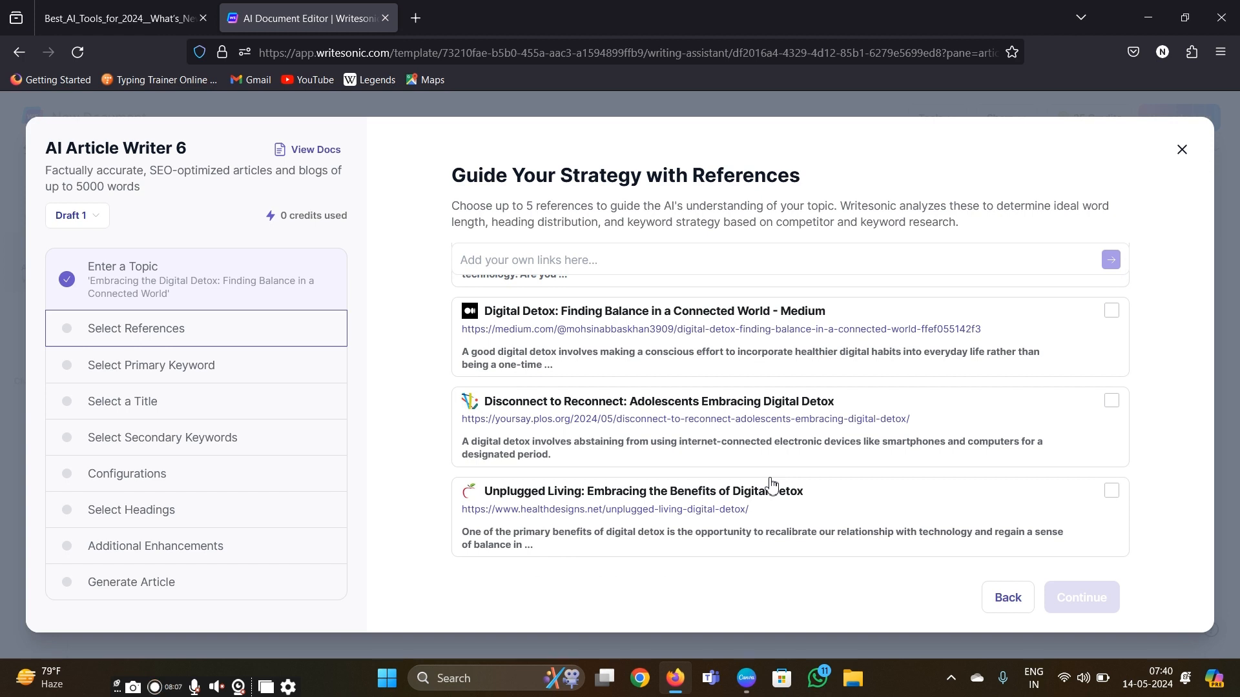
scroll(942, 371, "up", 1)
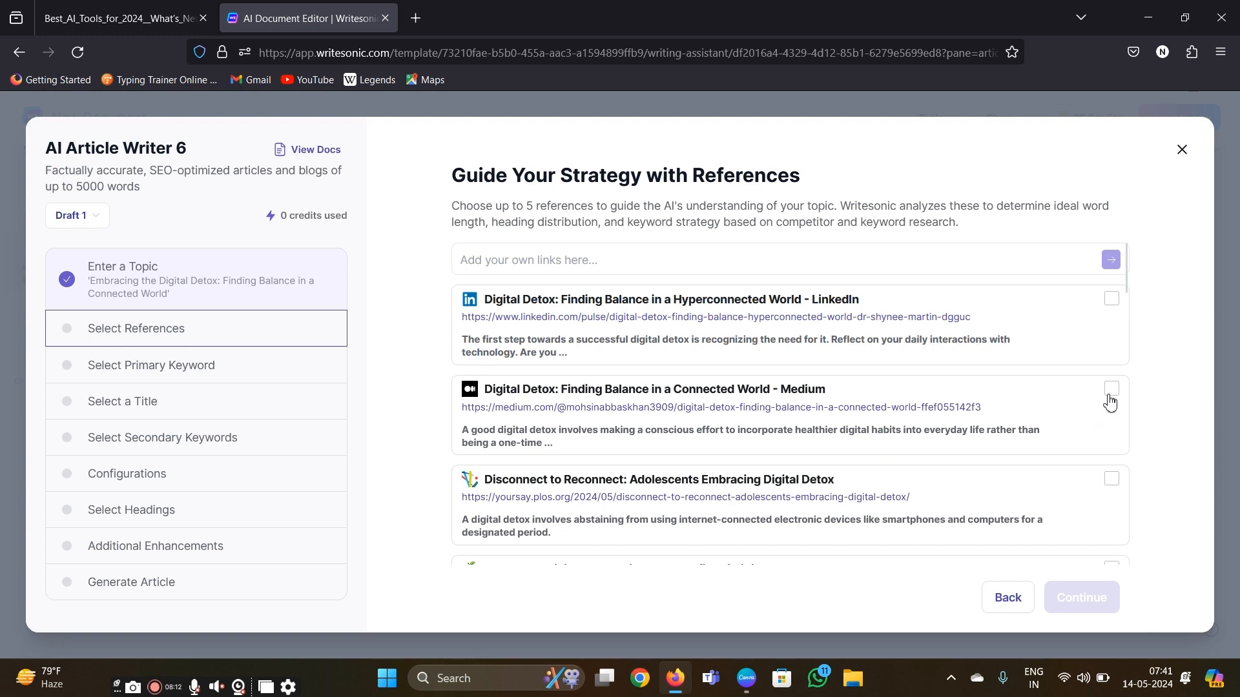
left_click(1108, 395)
scroll(1108, 401, "down", 2)
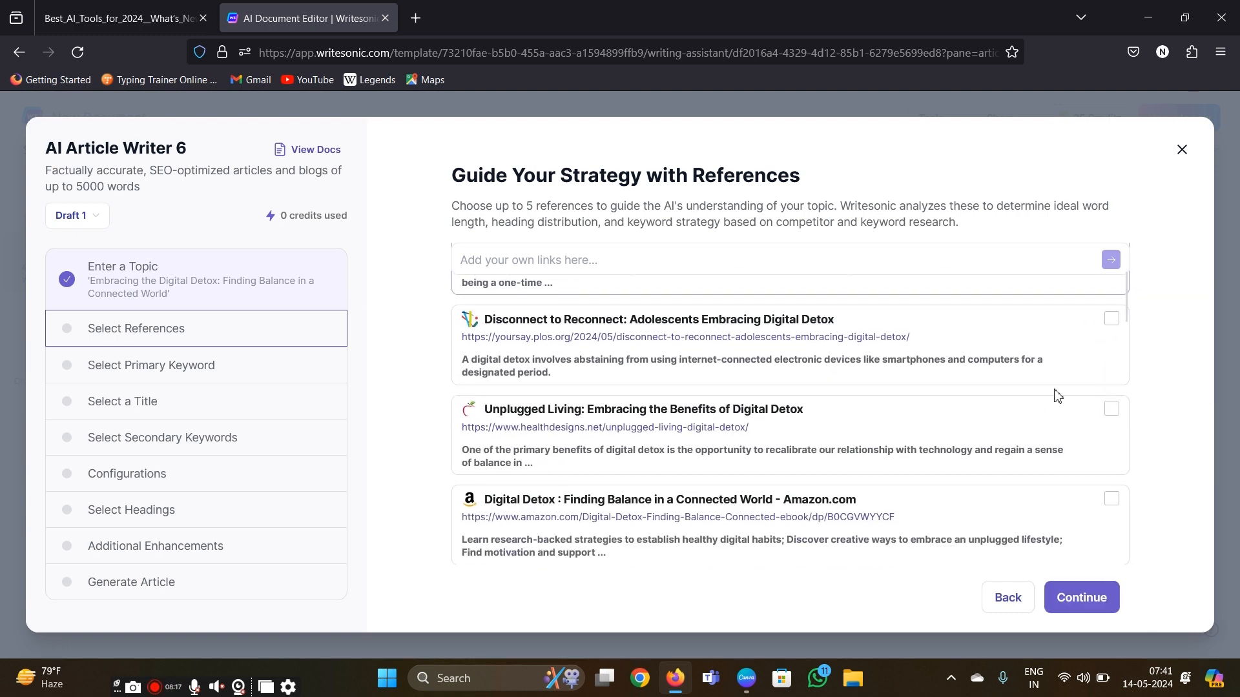
left_click(1111, 321)
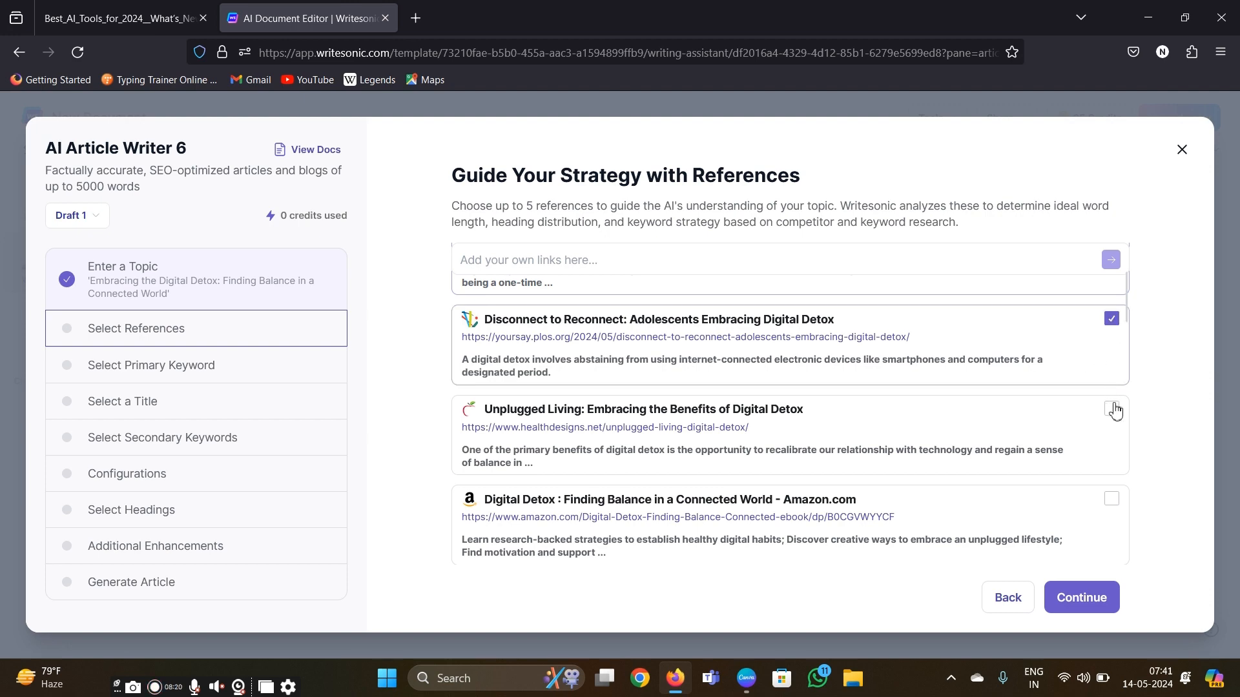
left_click(1111, 409)
- Add "Digital Detox!. The Art of Unplugging" and "Digital Detox: How To Balance Technology And Well-being" as references and continue to the primary keyword
scroll(1072, 433, "down", 3)
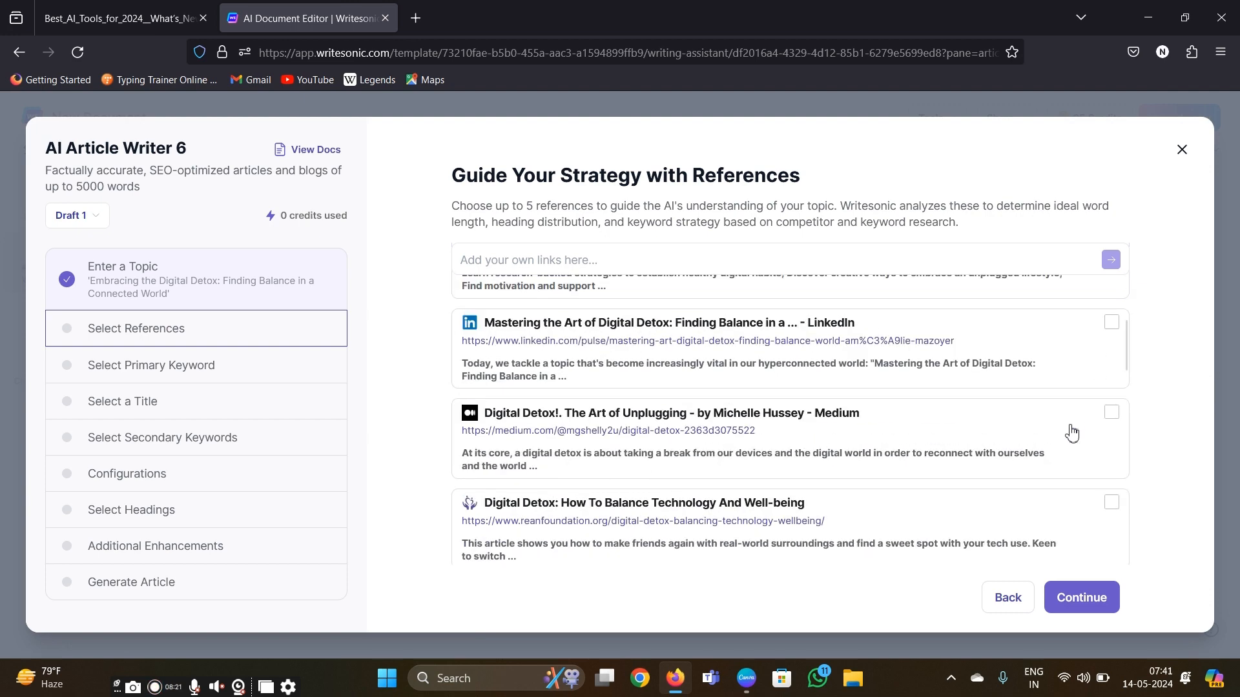
left_click(1111, 417)
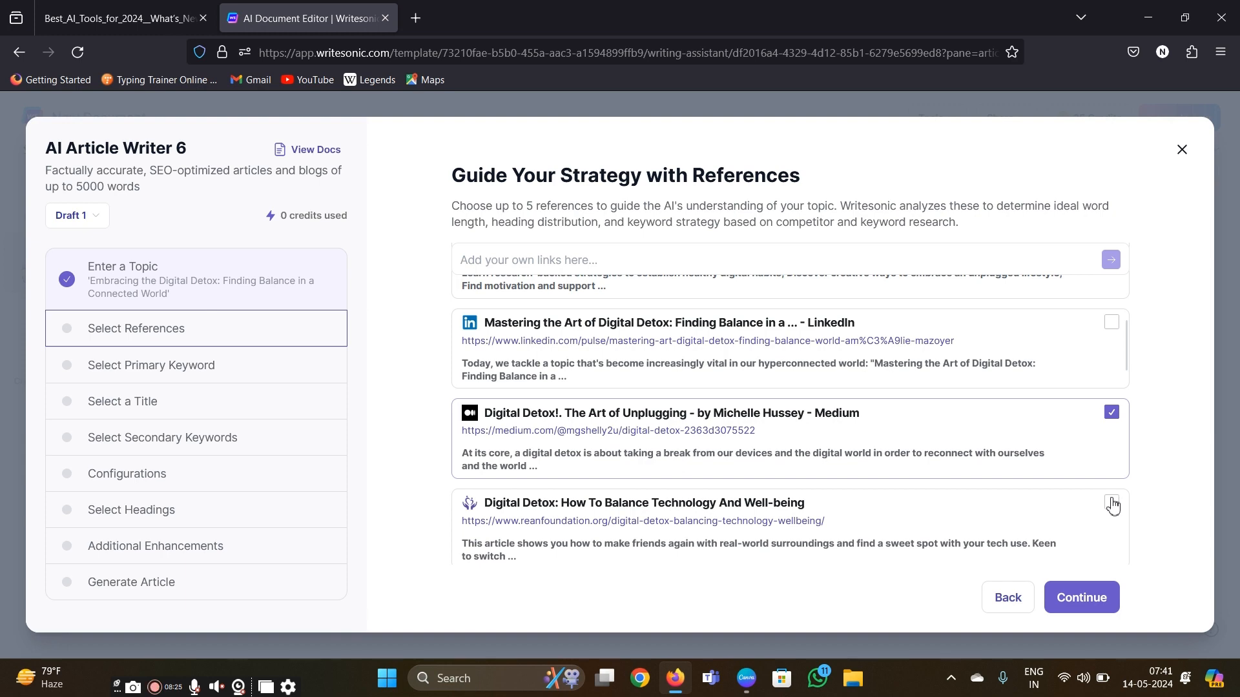
left_click(1111, 502)
left_click(1091, 595)
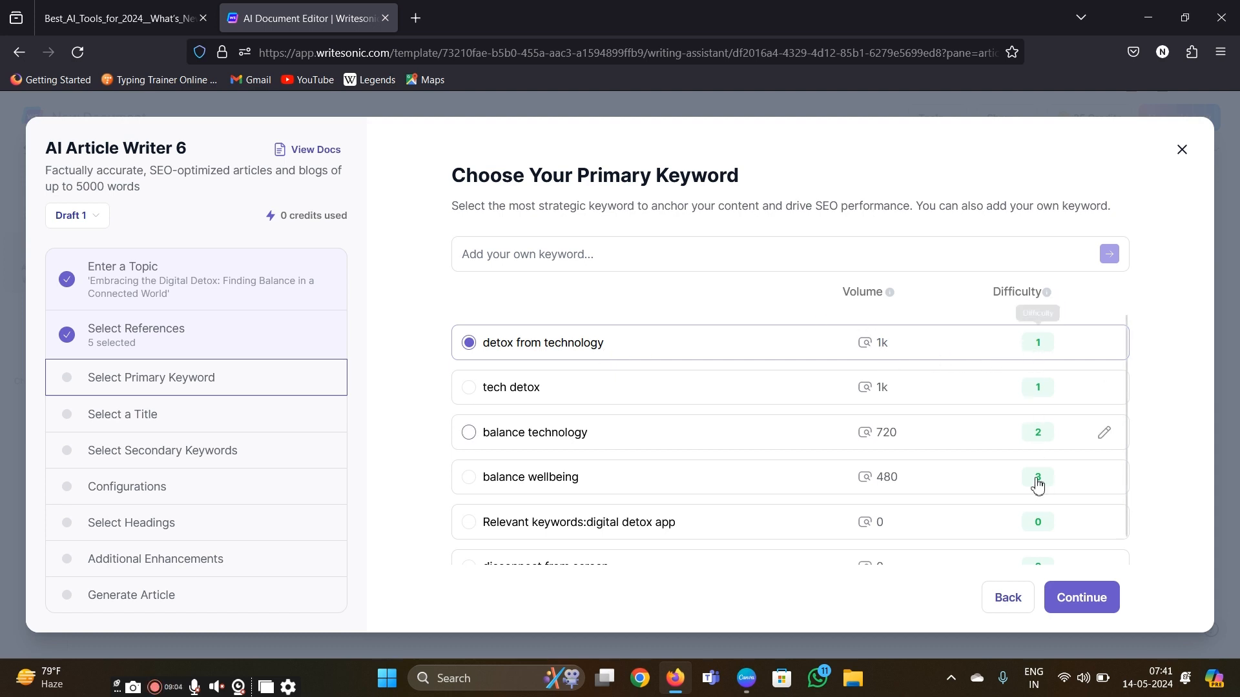
- Accept "detox from technology" as the primary keyword and use the custom title "Embracing the Digital Detox: Finding Balance in a Connected World"
left_click(1075, 607)
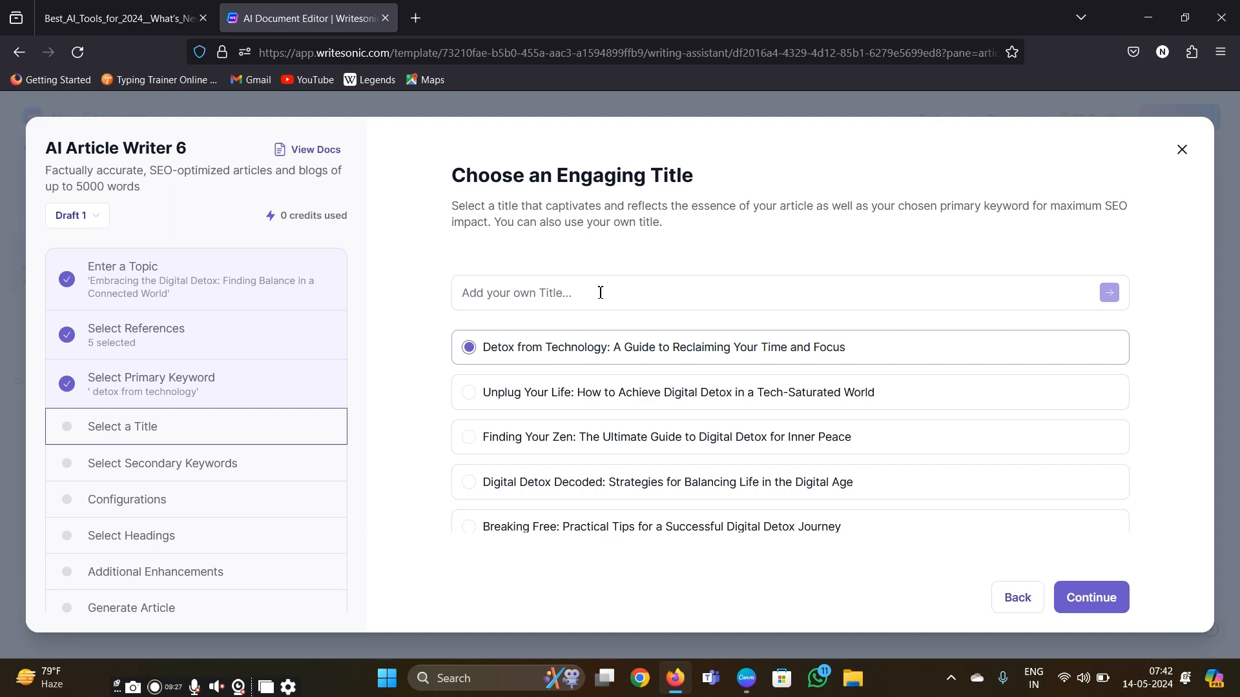
scroll(619, 460, "down", 4)
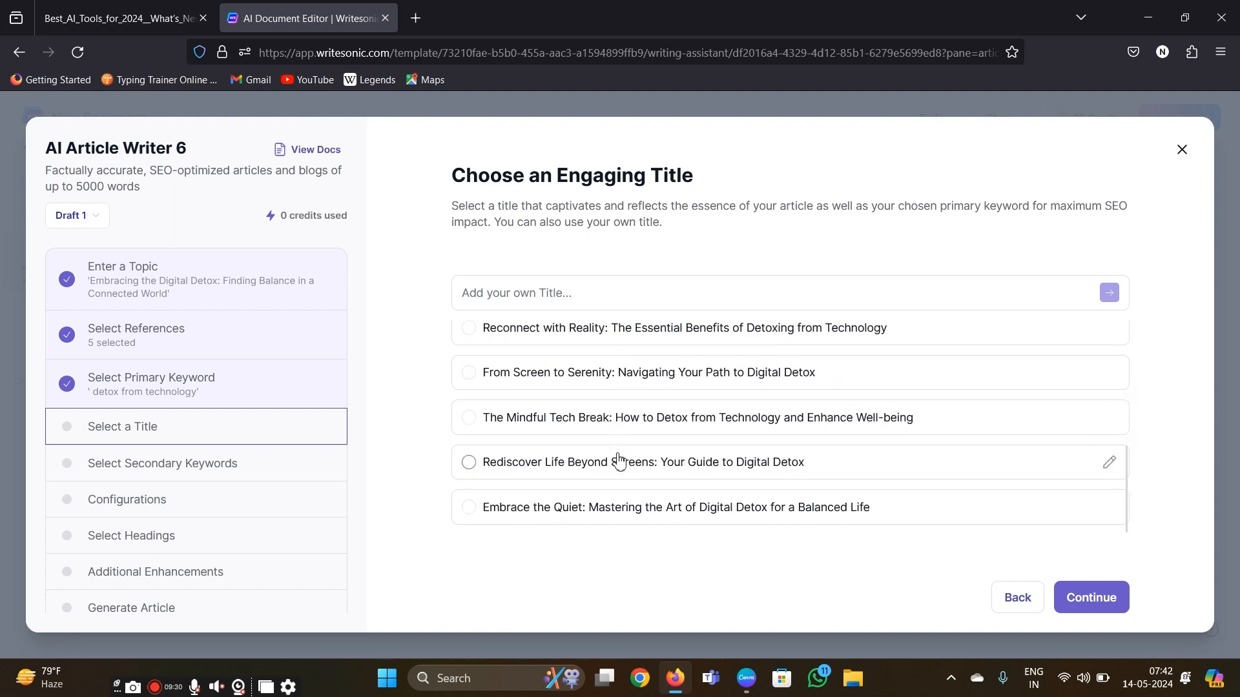
scroll(619, 460, "up", 4)
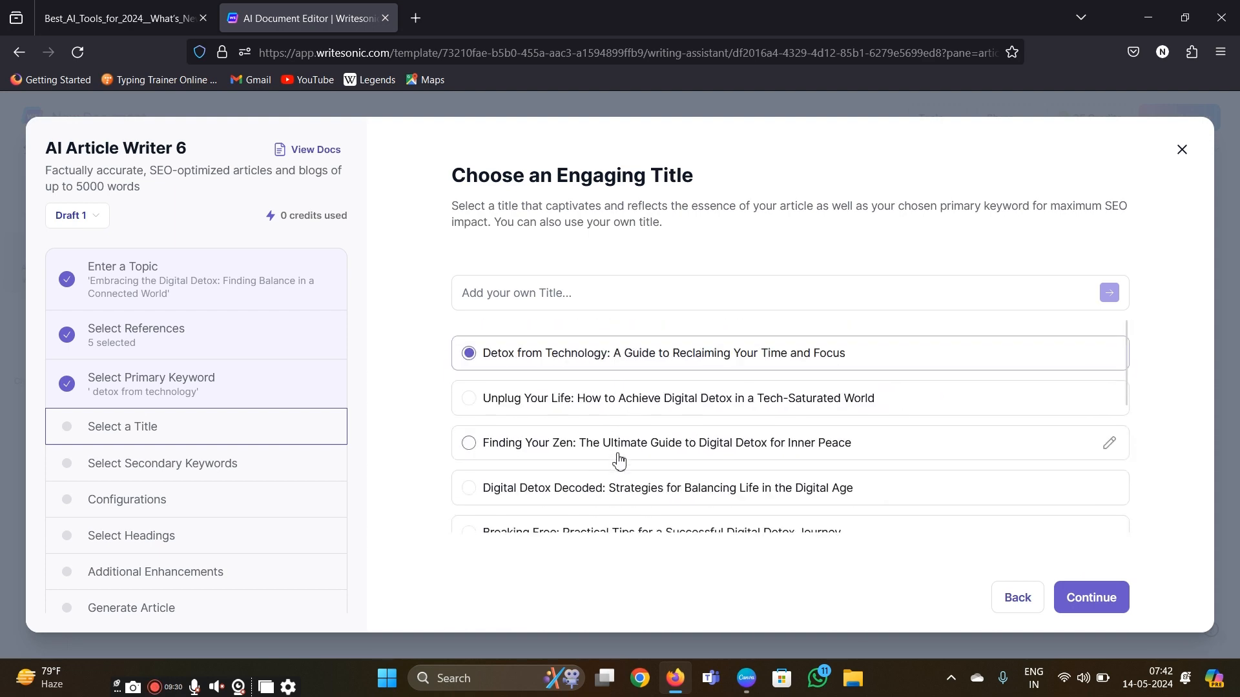
left_click(680, 298)
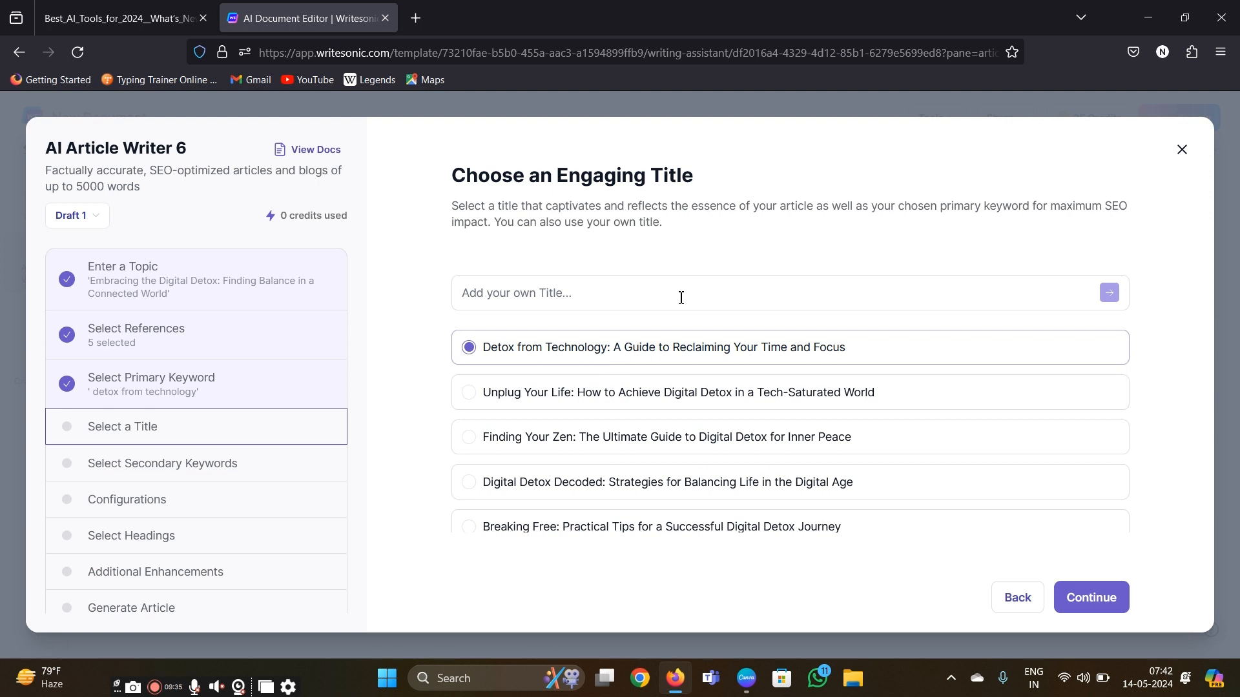
key("ctrl+v")
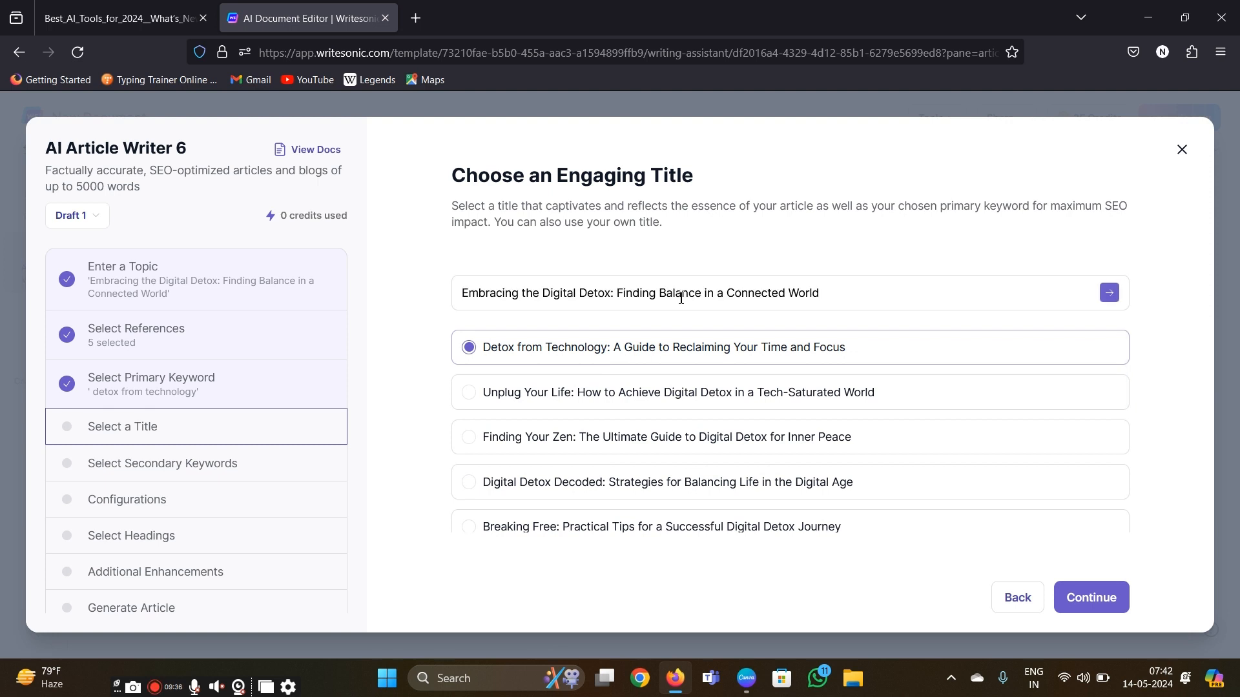
left_click(1109, 298)
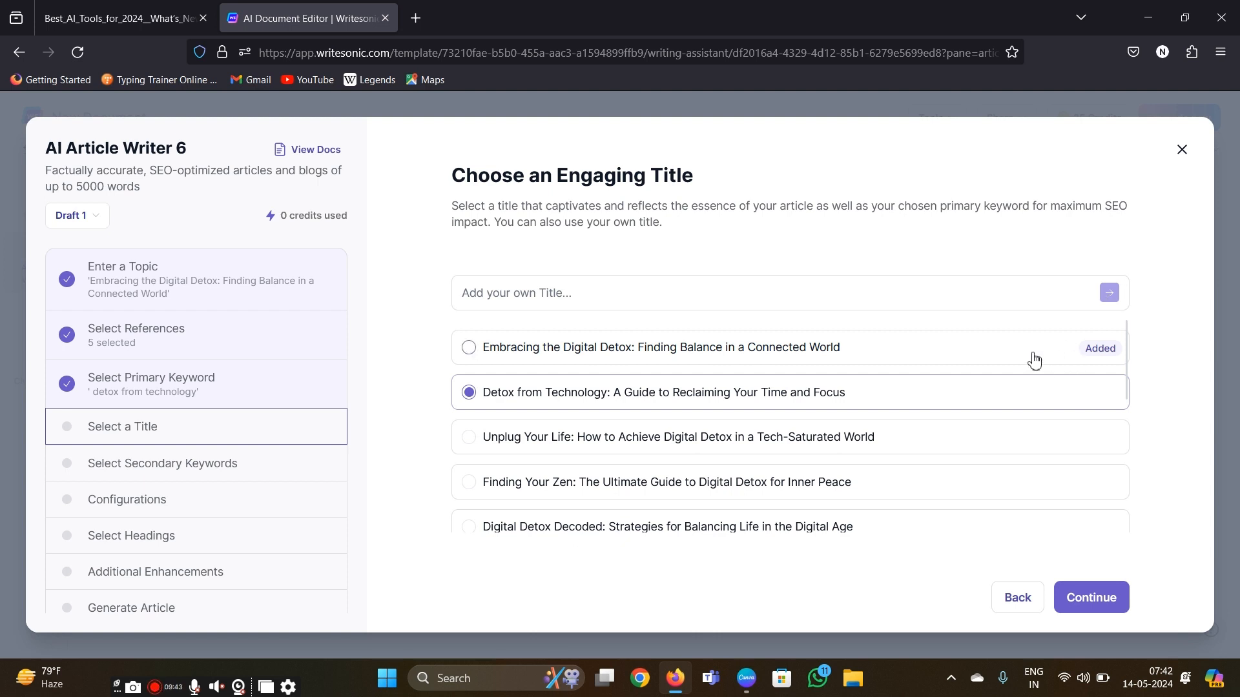
left_click(1092, 357)
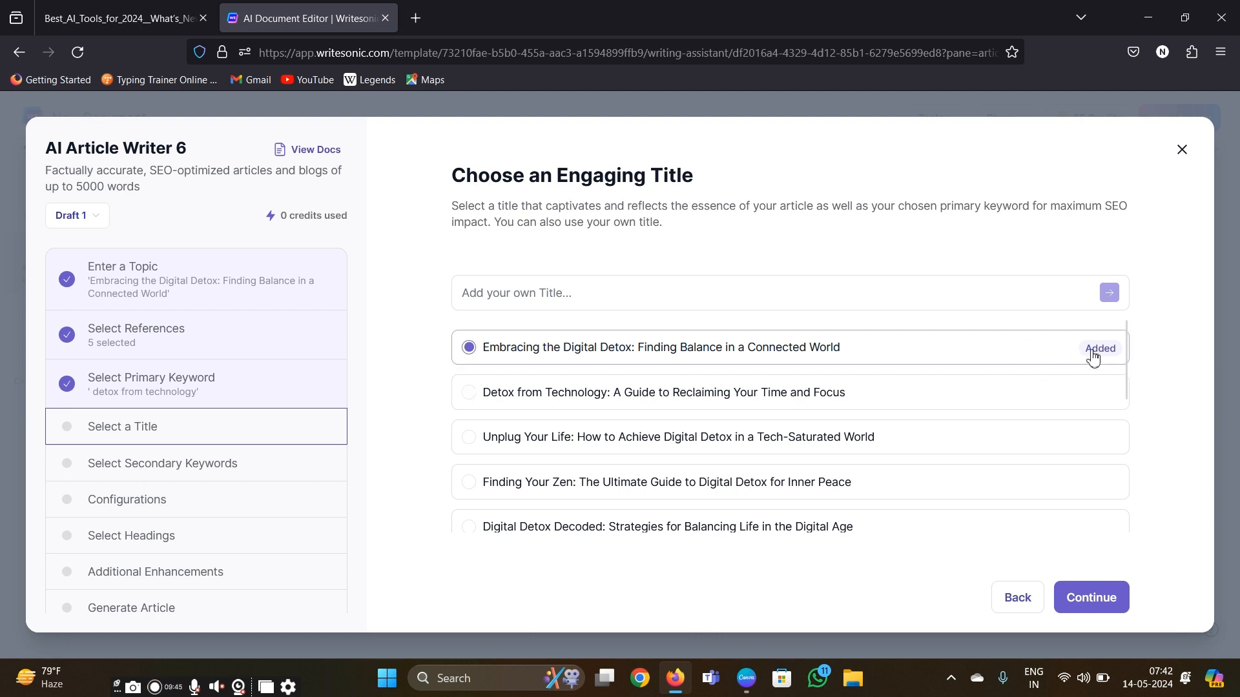
left_click(1093, 600)
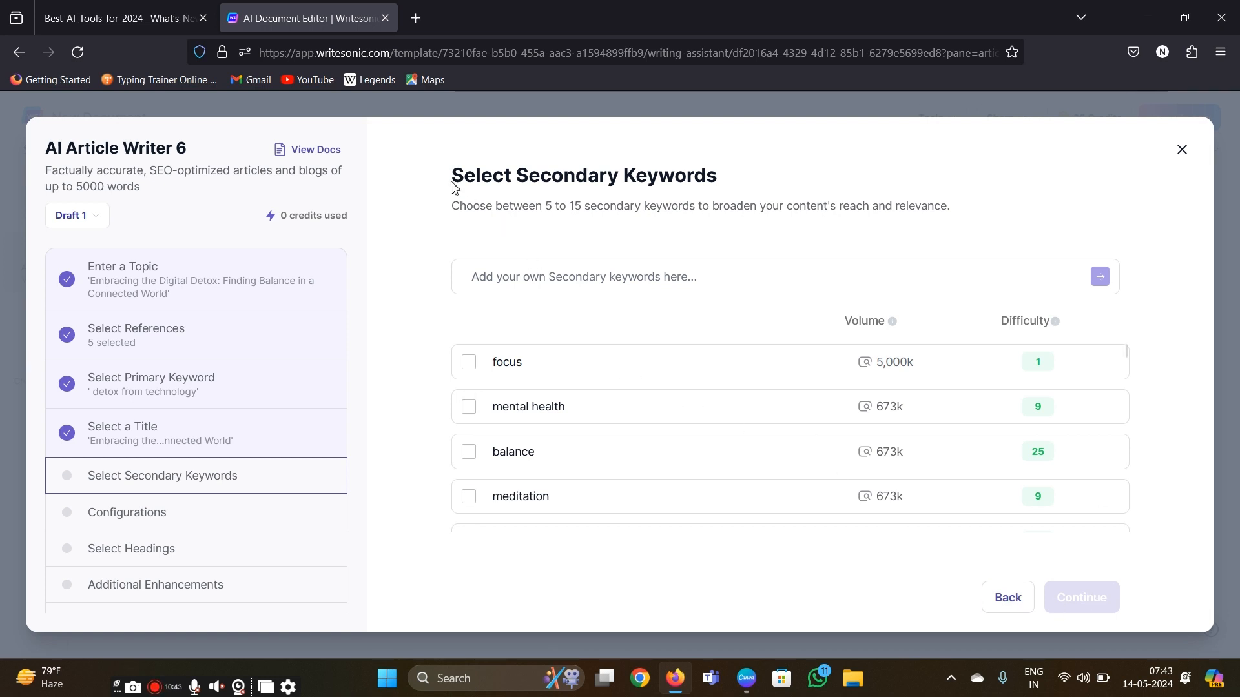
- Look over the suggested secondary keywords and select focus, mental health and balance
left_click_drag(450, 180, 735, 180)
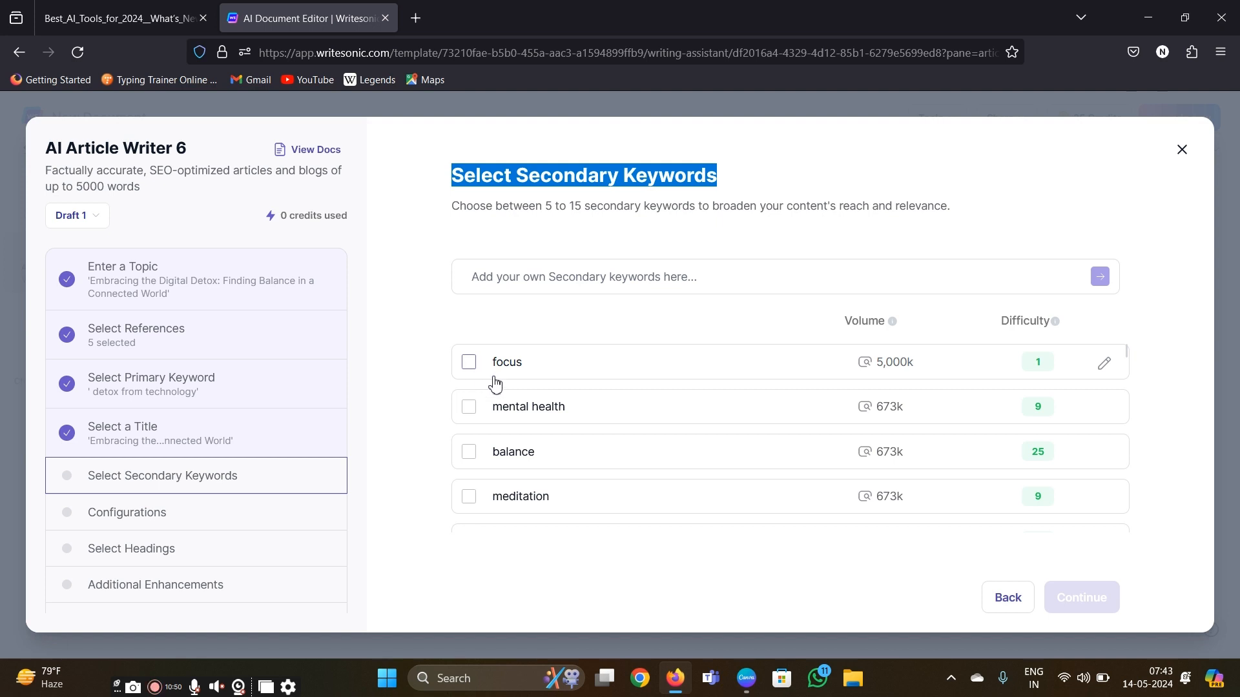
scroll(566, 455, "down", 3)
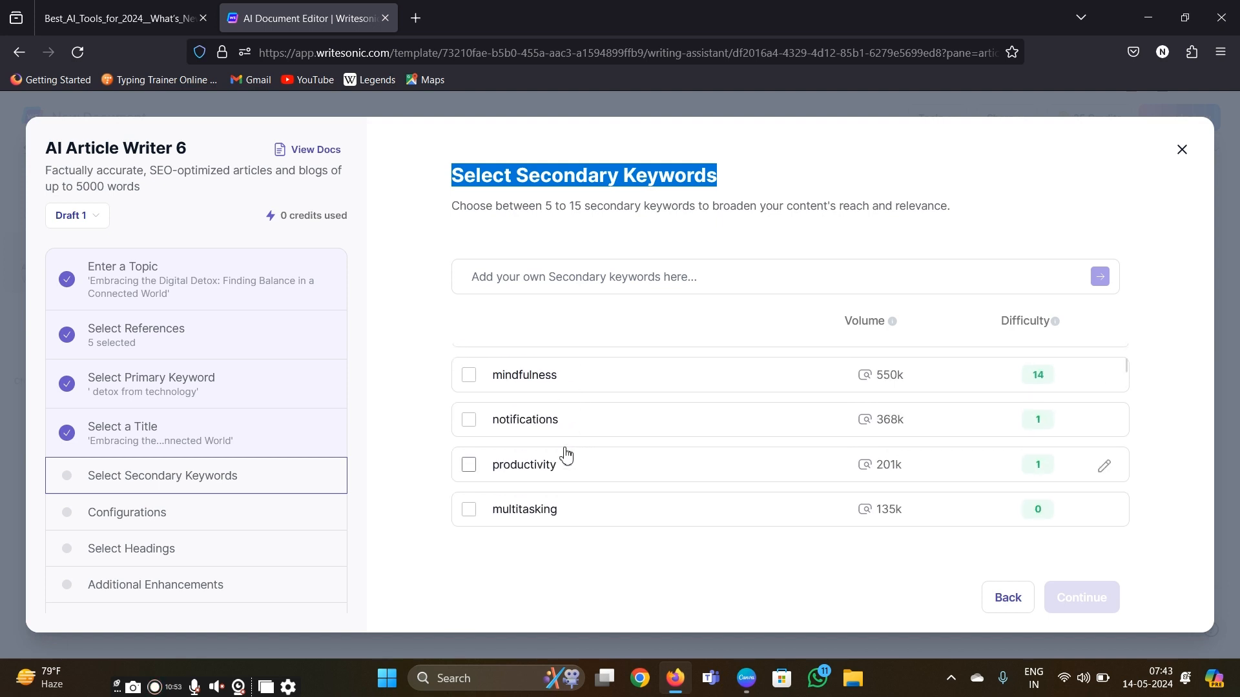
scroll(566, 455, "up", 3)
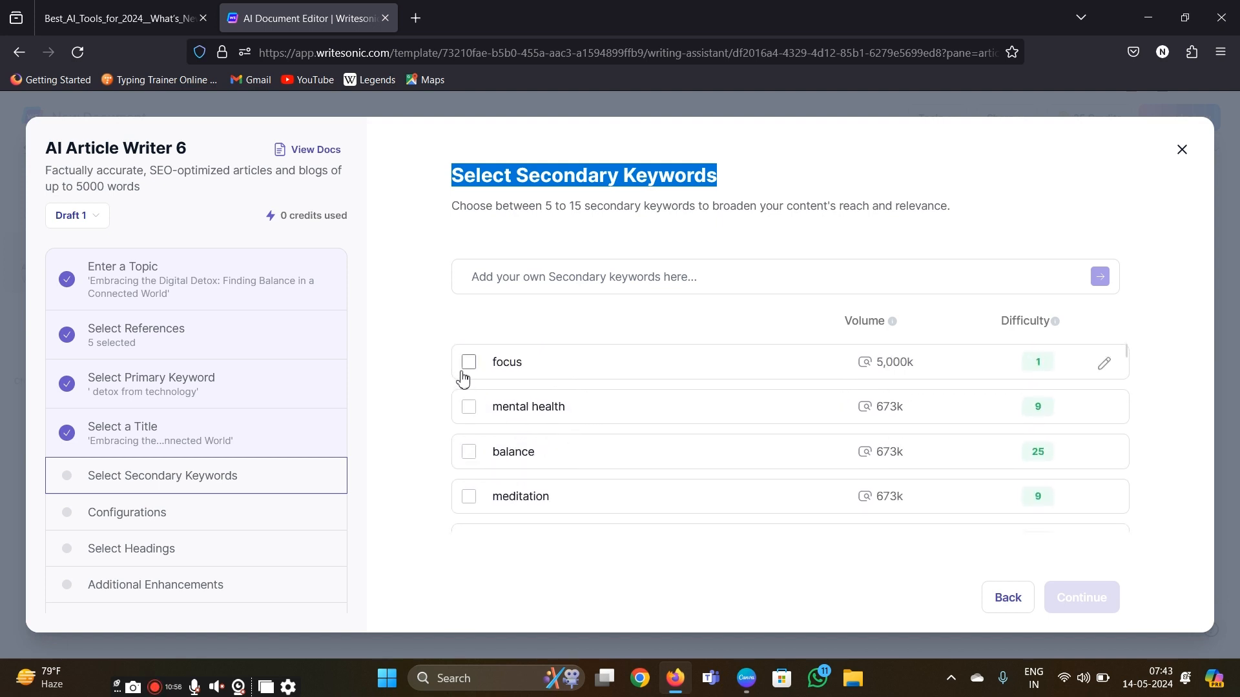
left_click(470, 372)
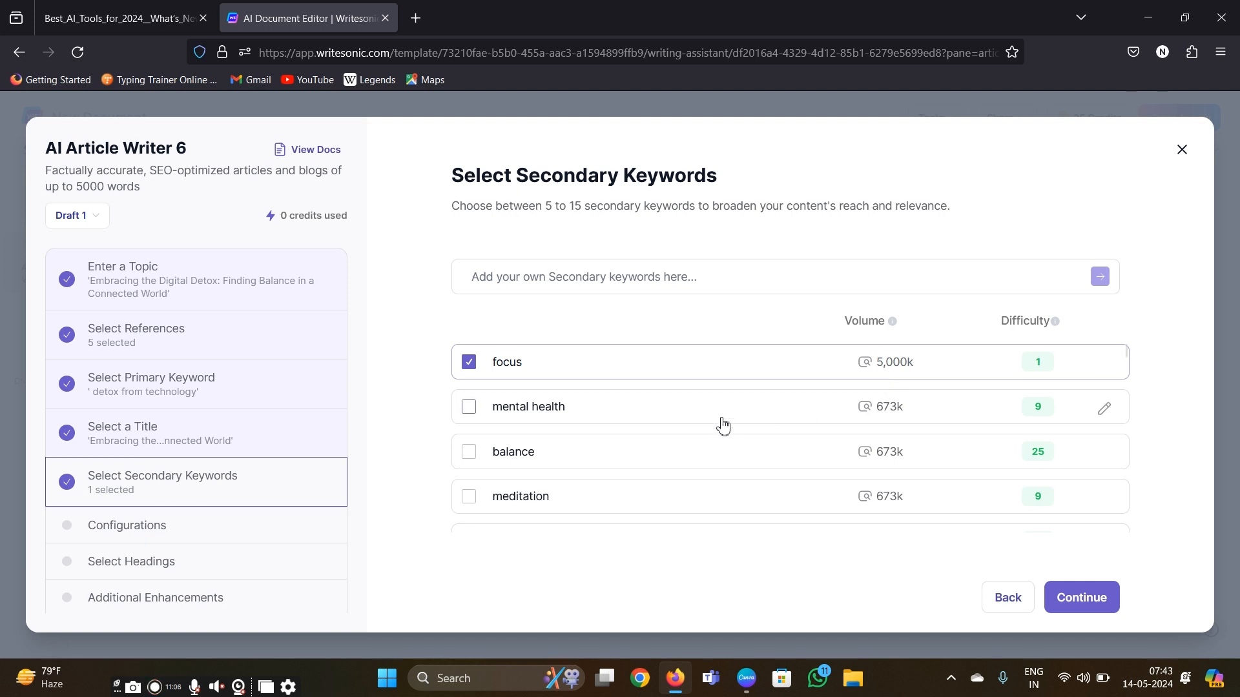
left_click(468, 452)
left_click(468, 409)
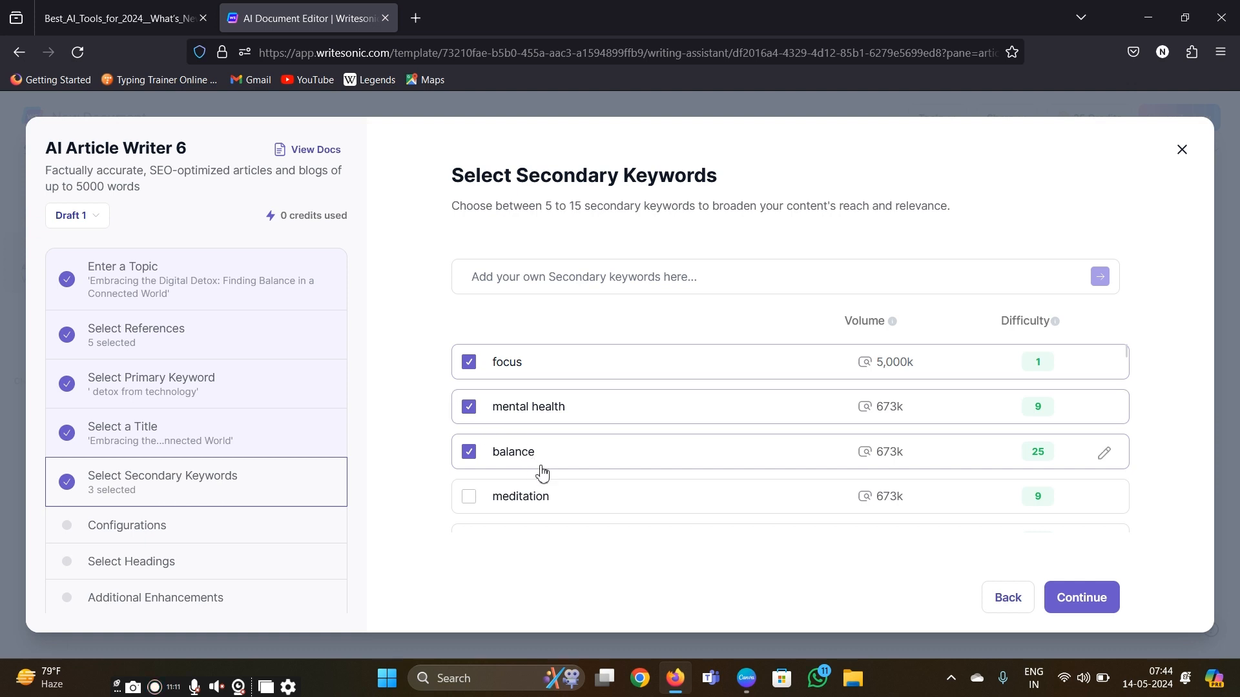
- Add meditation, notifications and productivity to the secondary keywords and continue to the article configurations
scroll(540, 474, "down", 1)
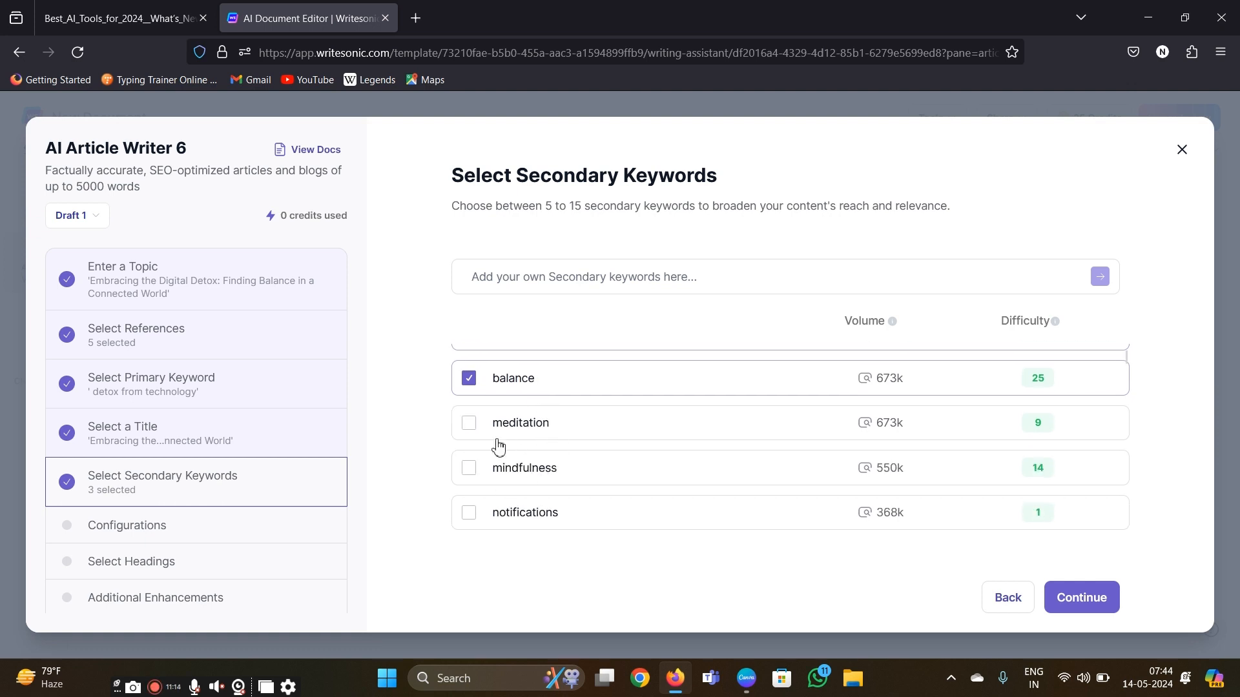
left_click(469, 426)
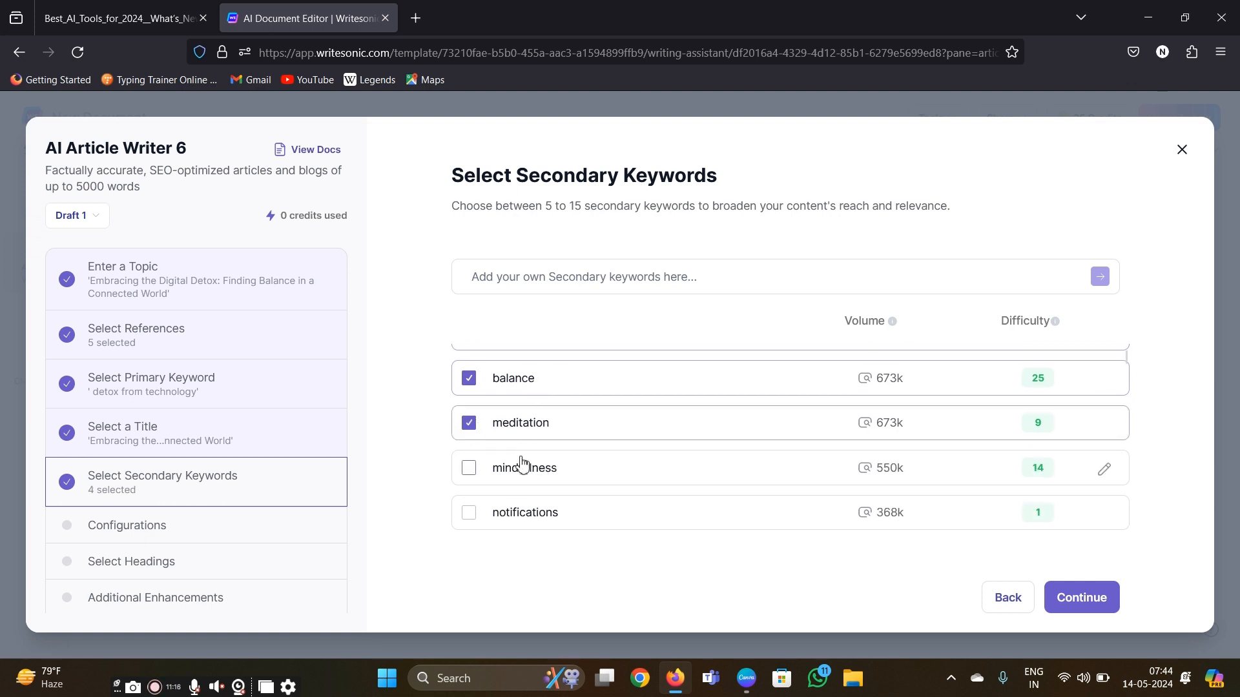
scroll(499, 448, "up", 1)
scroll(499, 449, "down", 3)
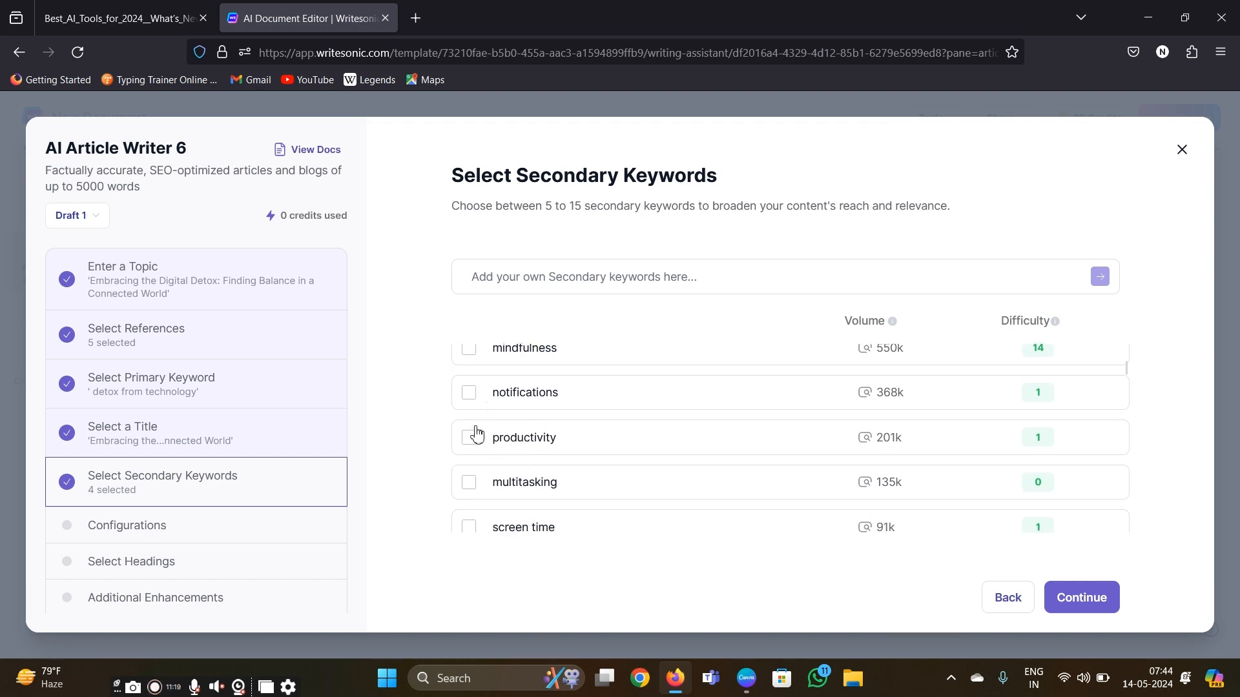
left_click(470, 439)
left_click(469, 397)
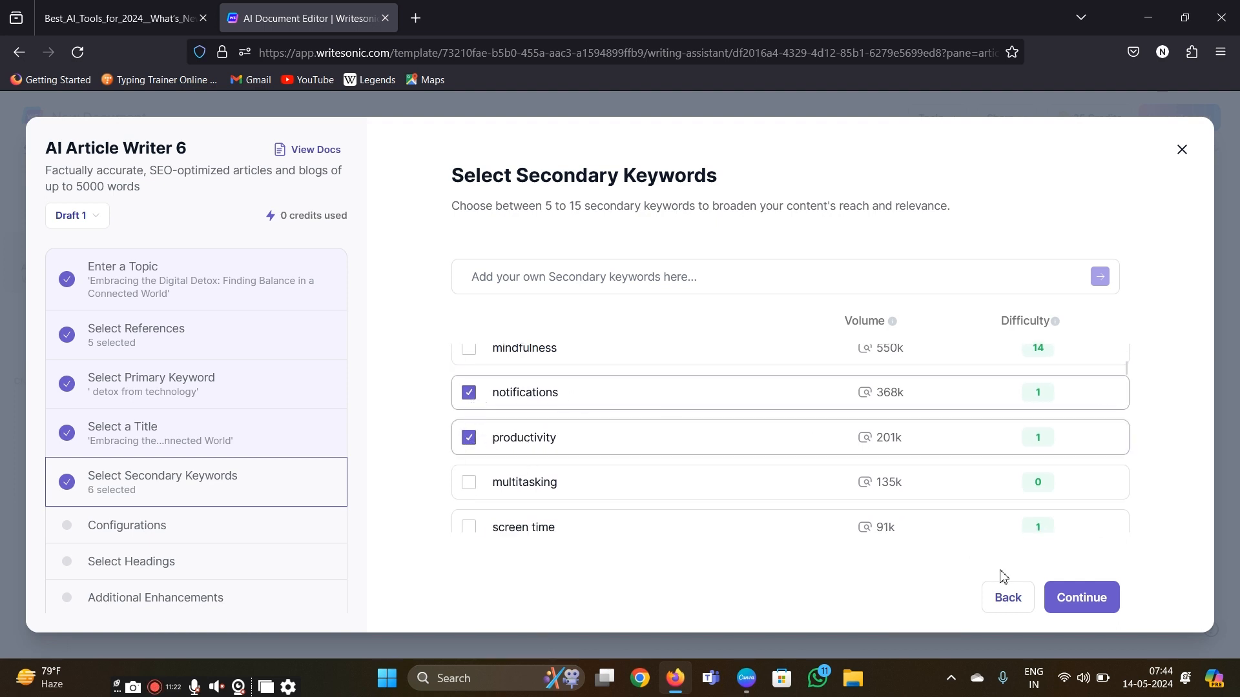
left_click(1067, 606)
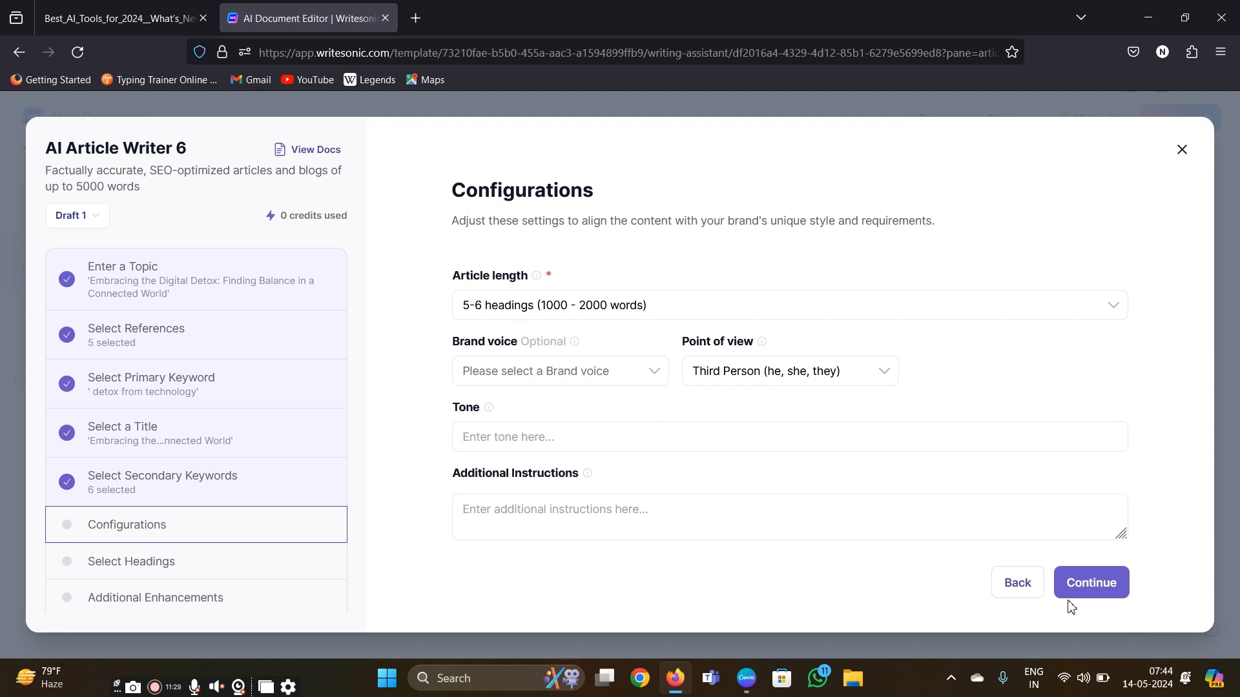
- Set the article length to 6-7 headings (2000 - 3000 words)
left_click(1115, 316)
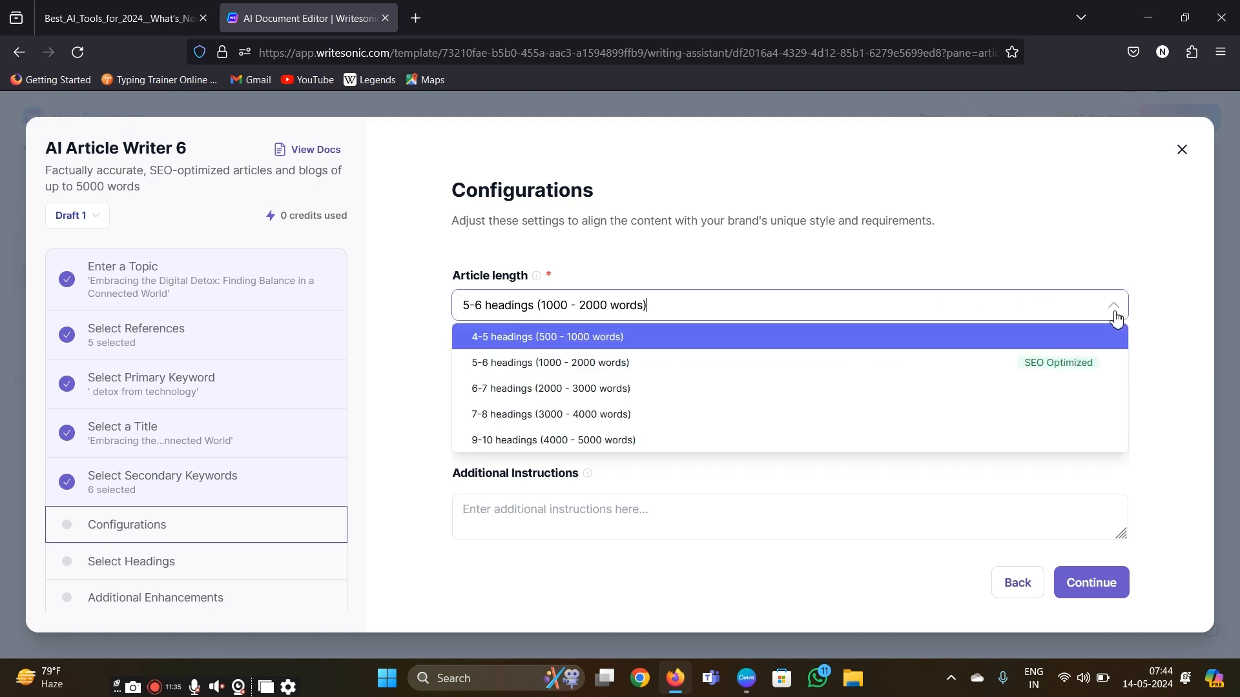
left_click(866, 391)
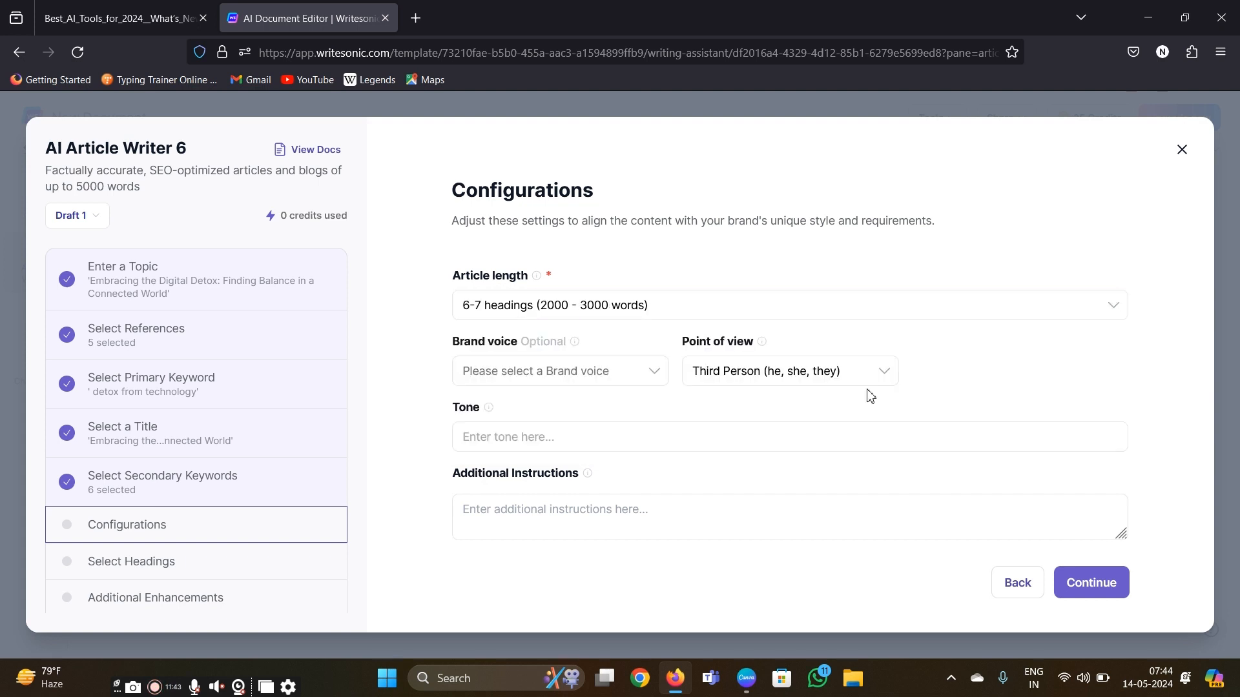
left_click(1115, 316)
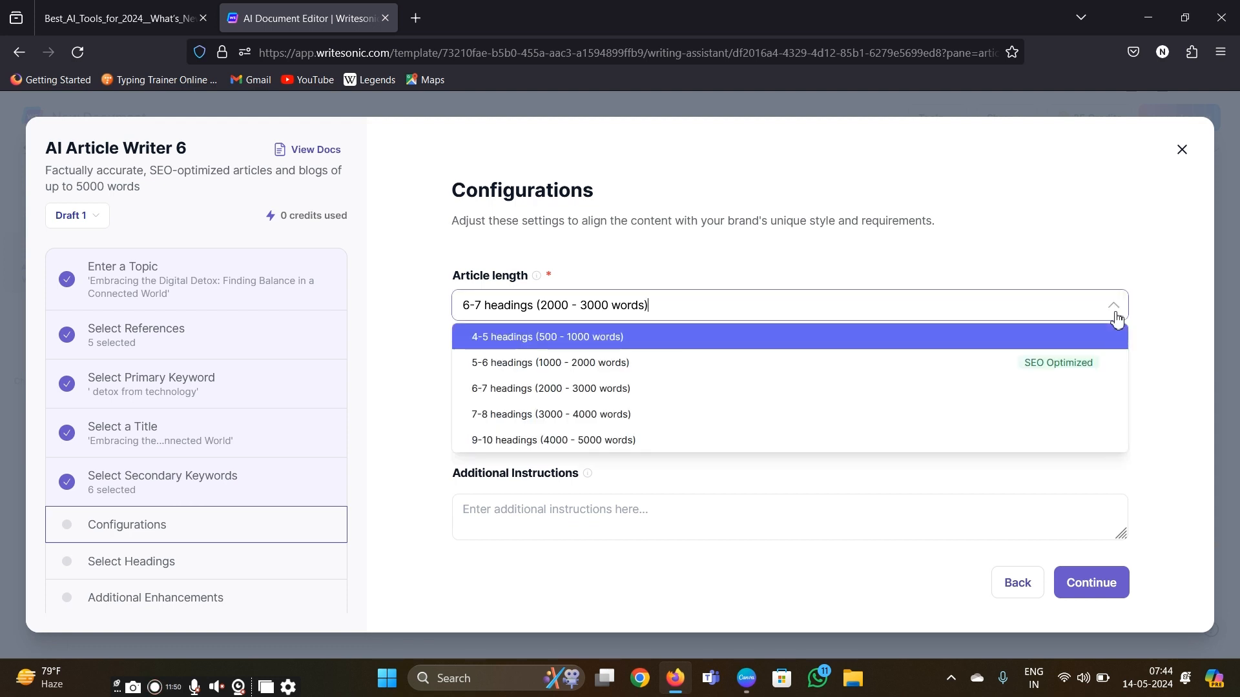
left_click(1116, 318)
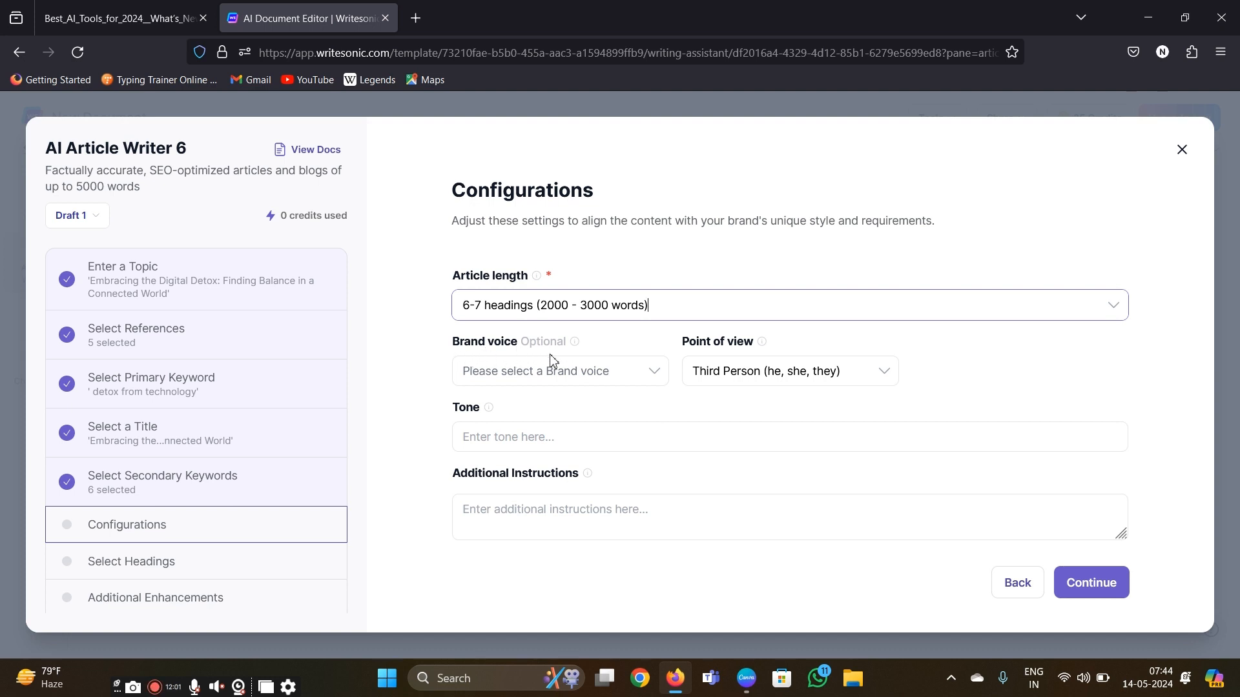
- Check the available options for the brand voice and the point of view
left_click(660, 382)
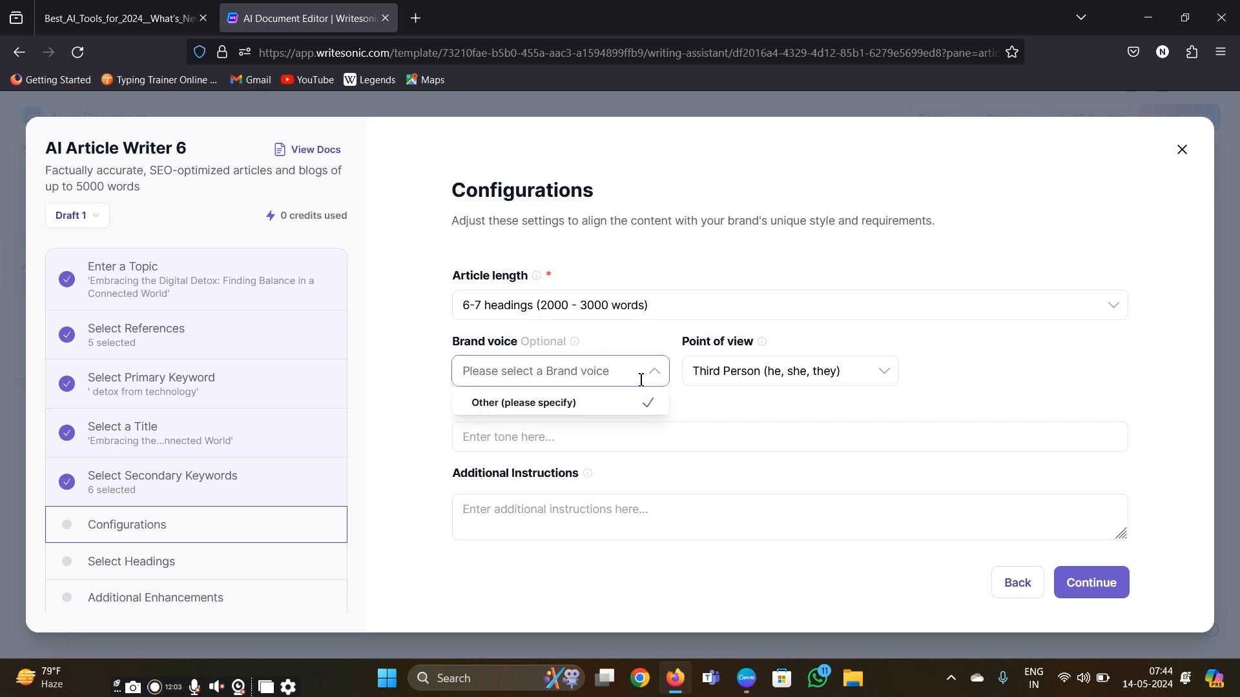
left_click(884, 373)
left_click(884, 373)
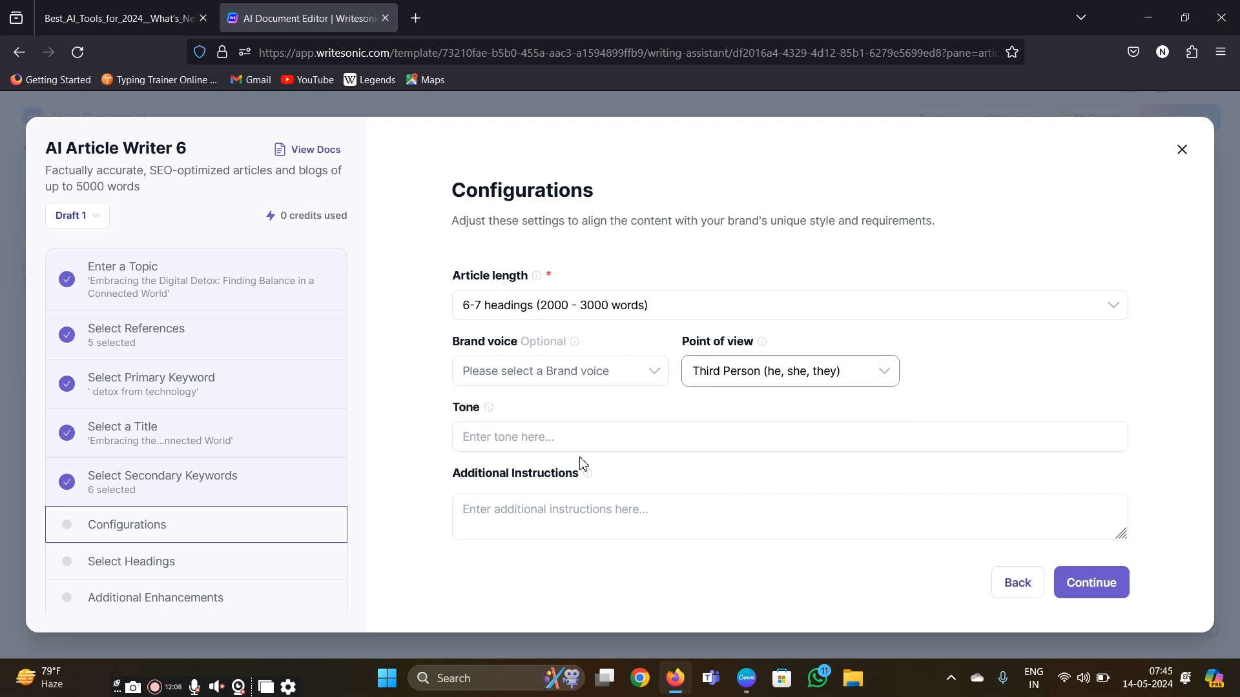
- Specify a human tone for the article and continue to the outline selection
left_click(479, 437)
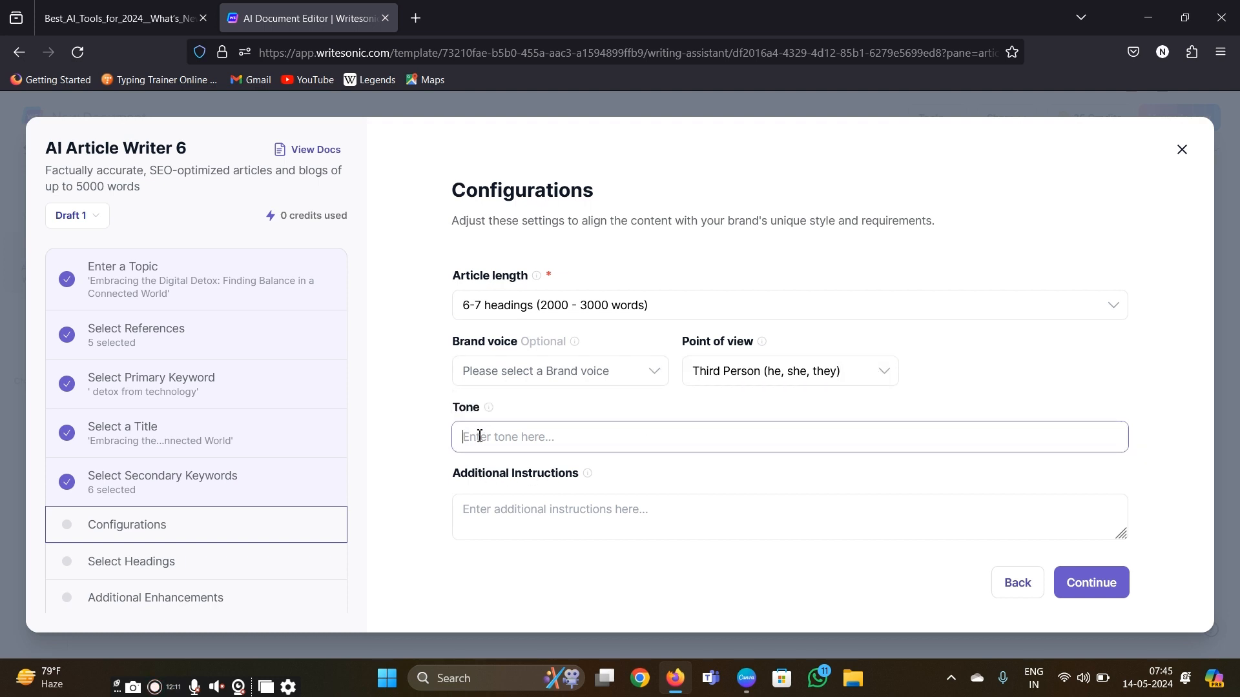
type("huam")
key("BackSpace")
key("BackSpace")
type("man tone")
left_click(1098, 584)
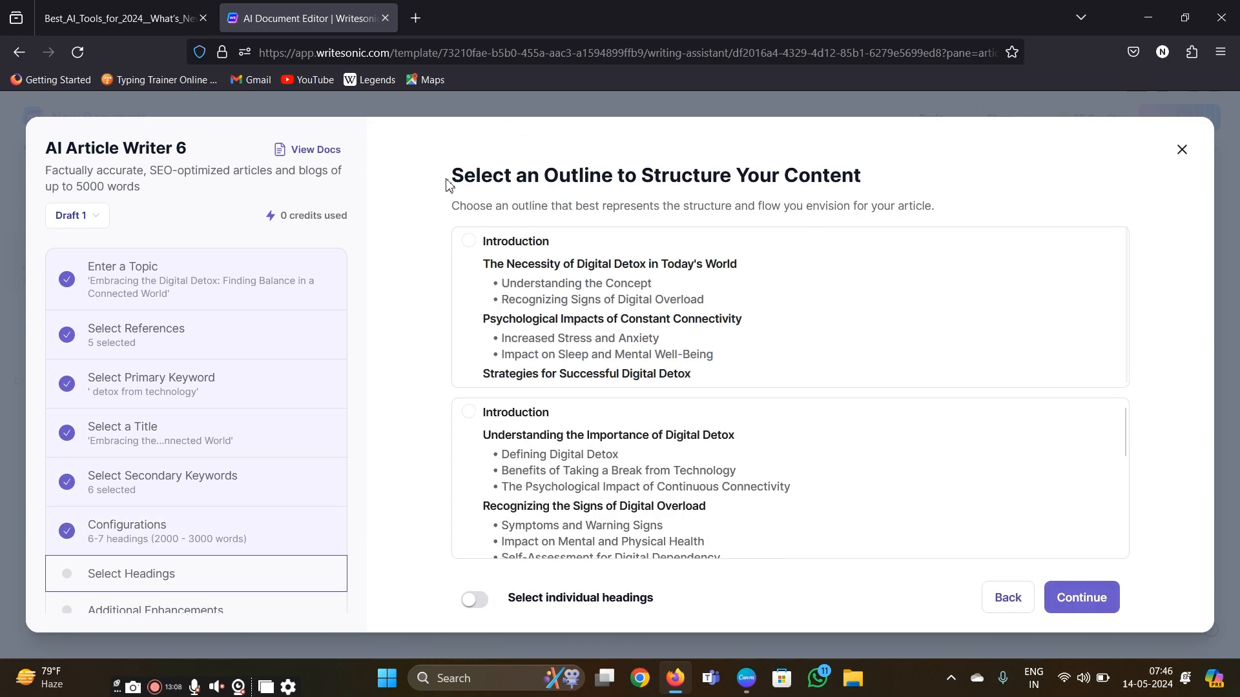
- Compare the suggested outlines, choose the one beginning with "The Necessity of Digital Detox in Today's World" and continue to the additional enhancements
left_click_drag(448, 184, 946, 188)
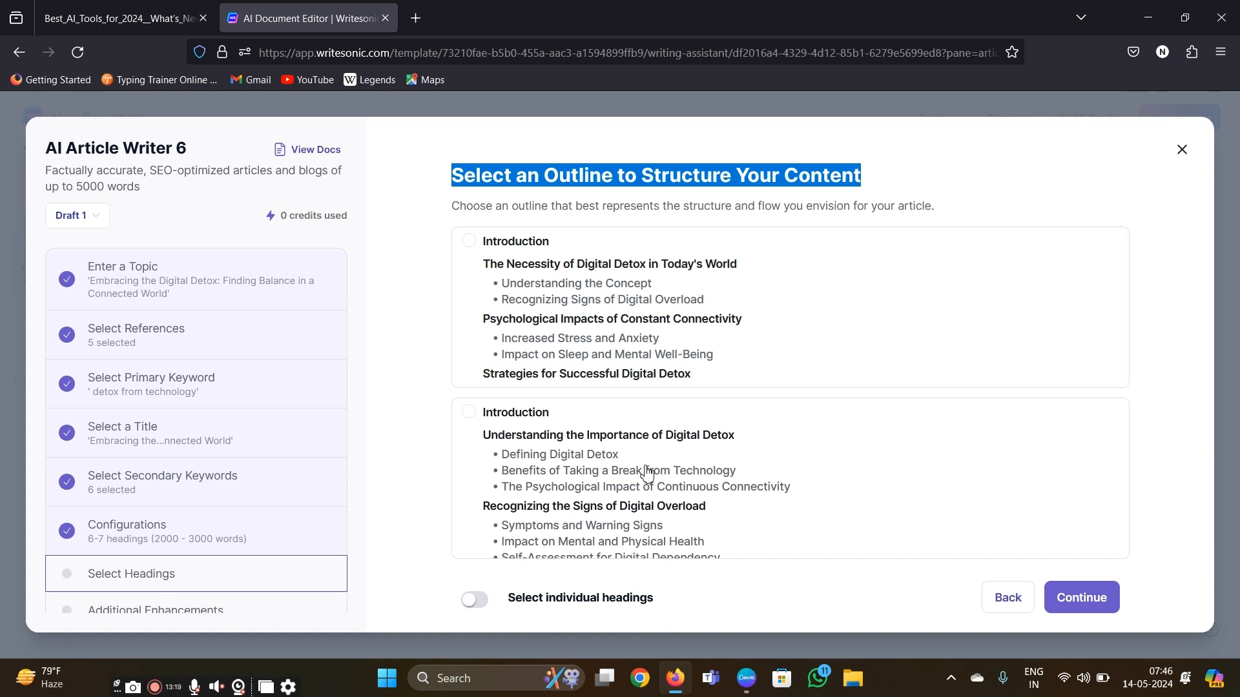
scroll(646, 474, "down", 4)
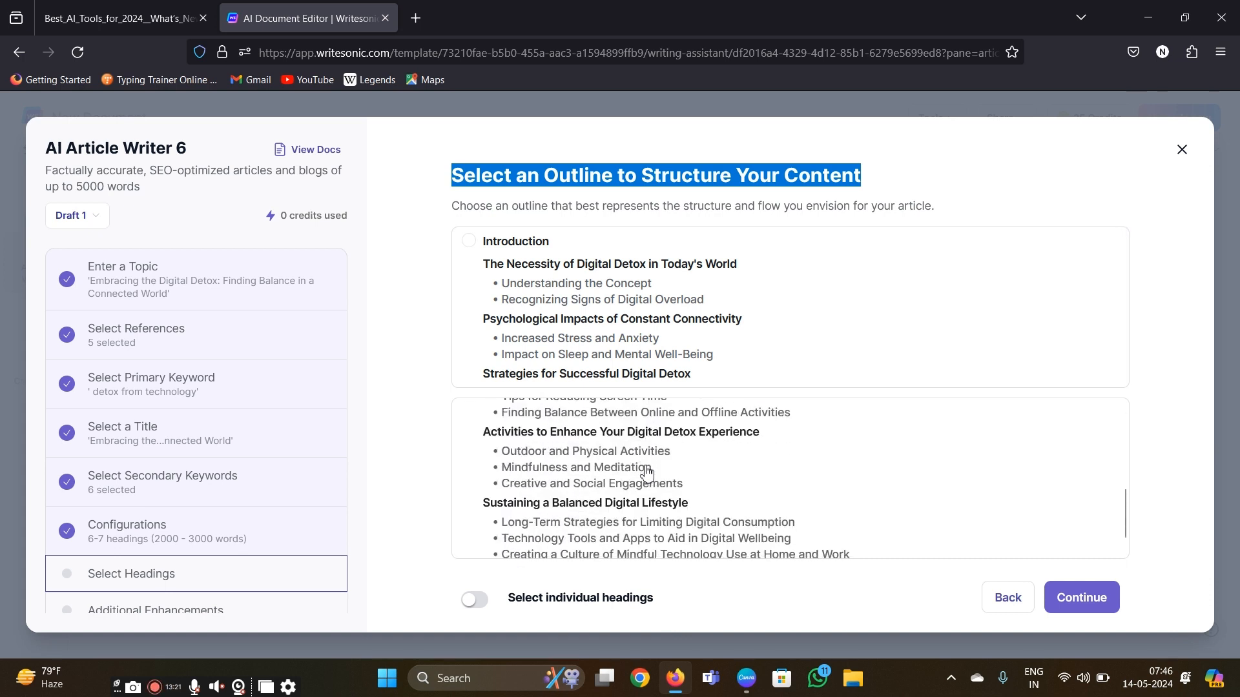
scroll(610, 316, "down", 2)
scroll(610, 317, "down", 2)
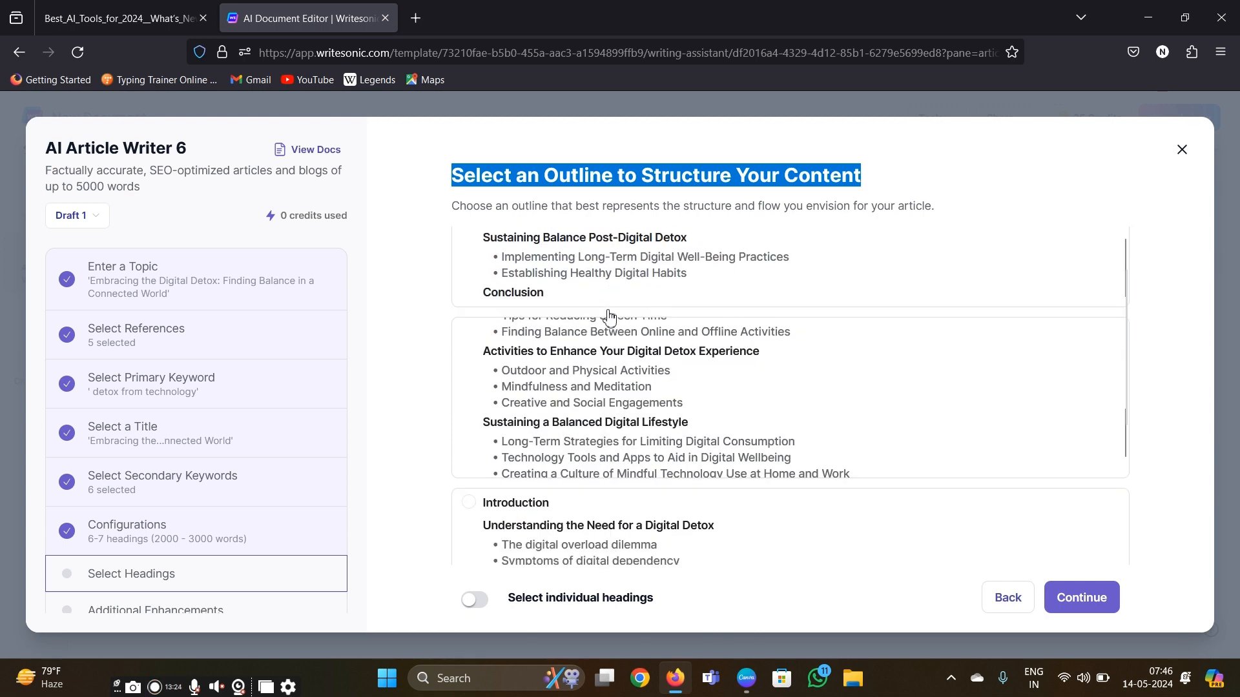
scroll(610, 317, "down", 5)
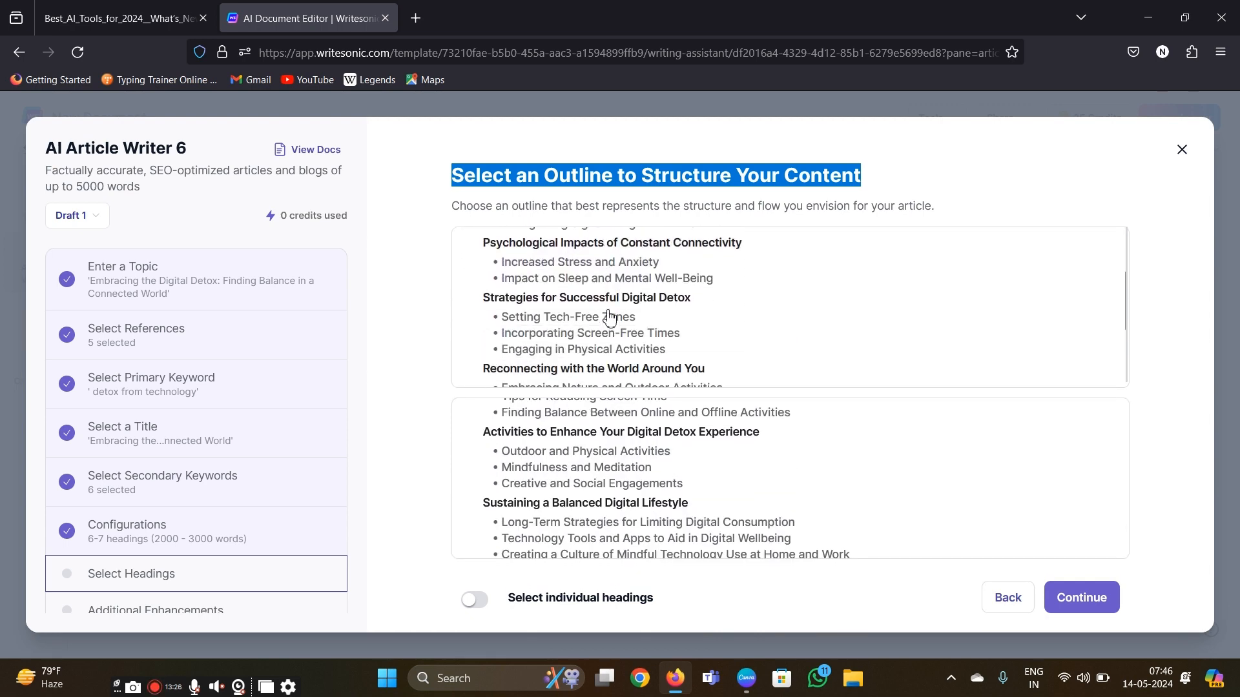
scroll(610, 317, "down", 1)
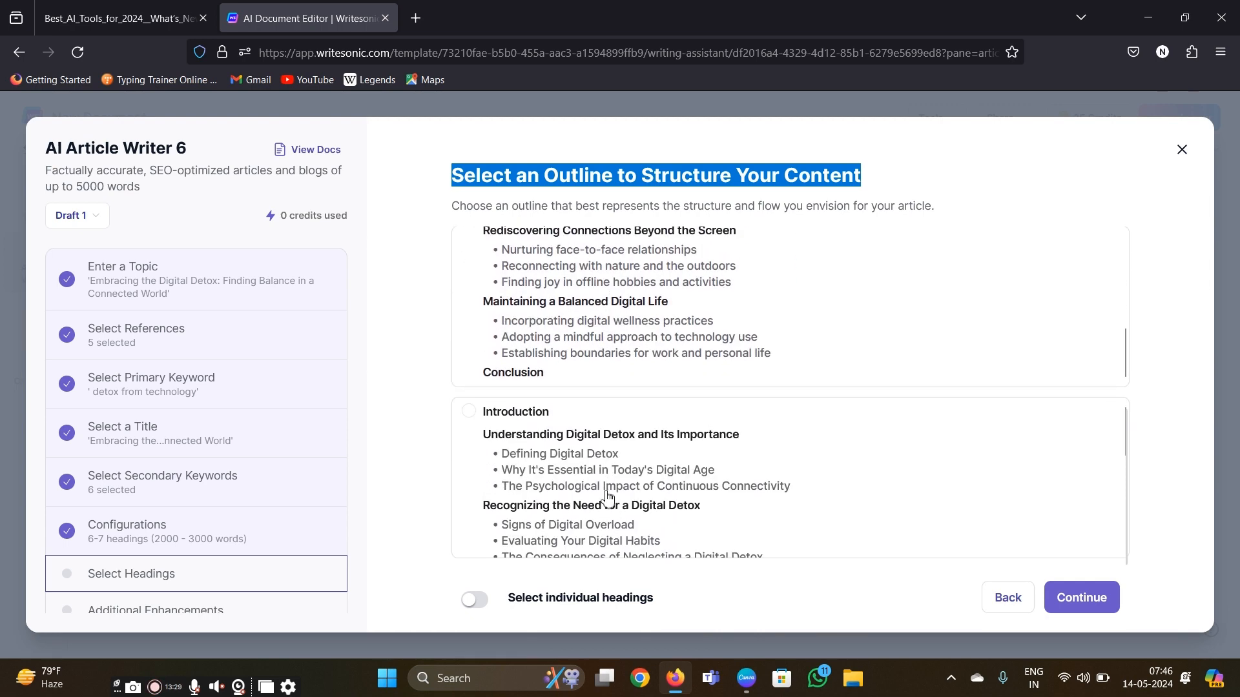
scroll(607, 497, "down", 3)
scroll(607, 497, "up", 3)
scroll(607, 497, "down", 3)
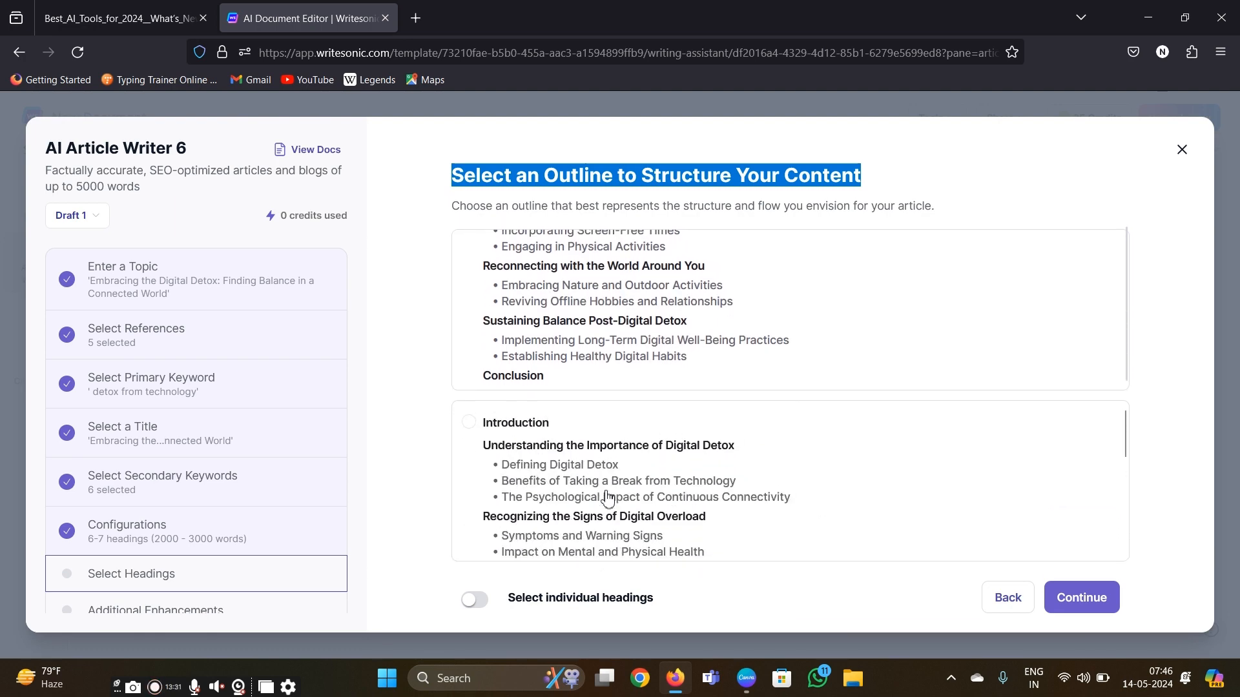
scroll(556, 307, "up", 5)
scroll(554, 308, "down", 1)
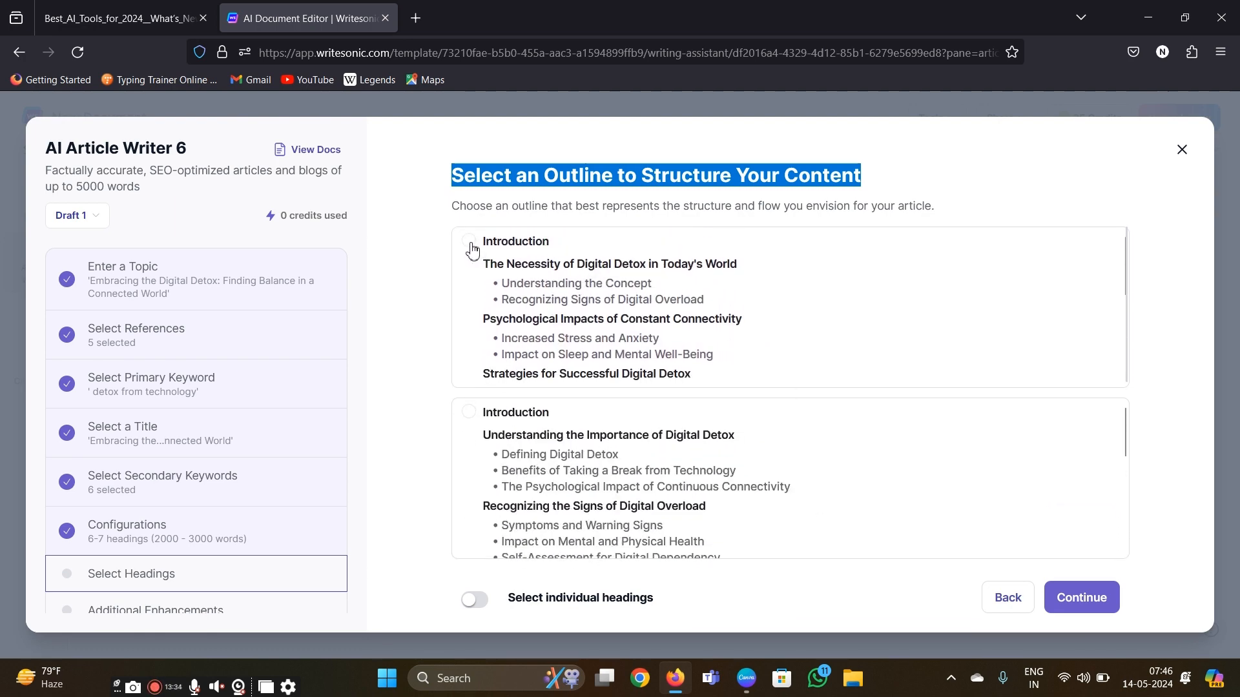
left_click(470, 243)
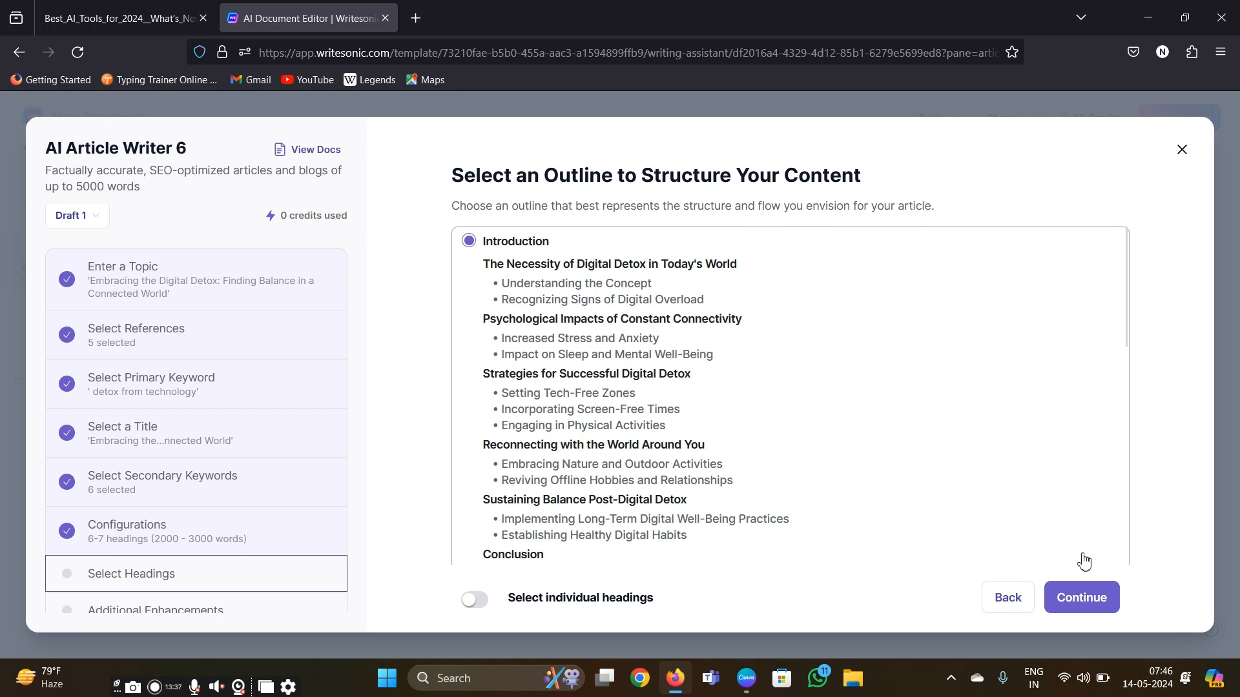
left_click(1089, 611)
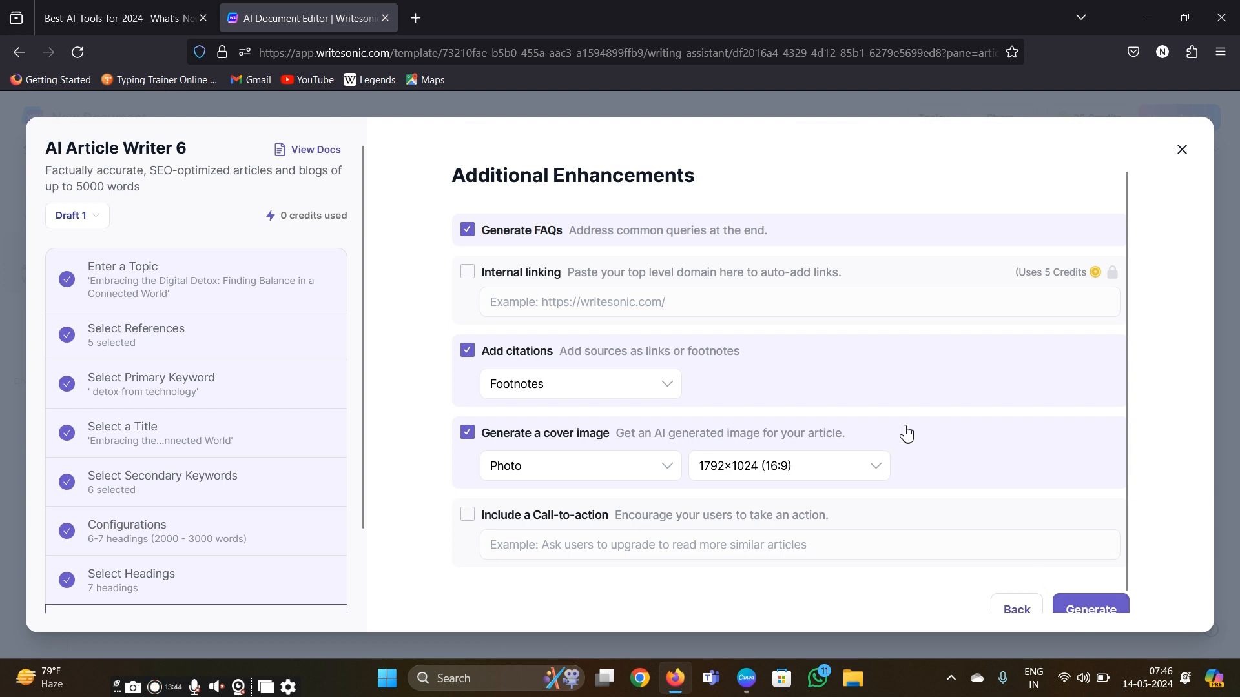
- Review the additional enhancements and generate the article with FAQs, footnote citations and a 1792×1024 (16:9) photo cover image
left_click_drag(453, 177, 722, 171)
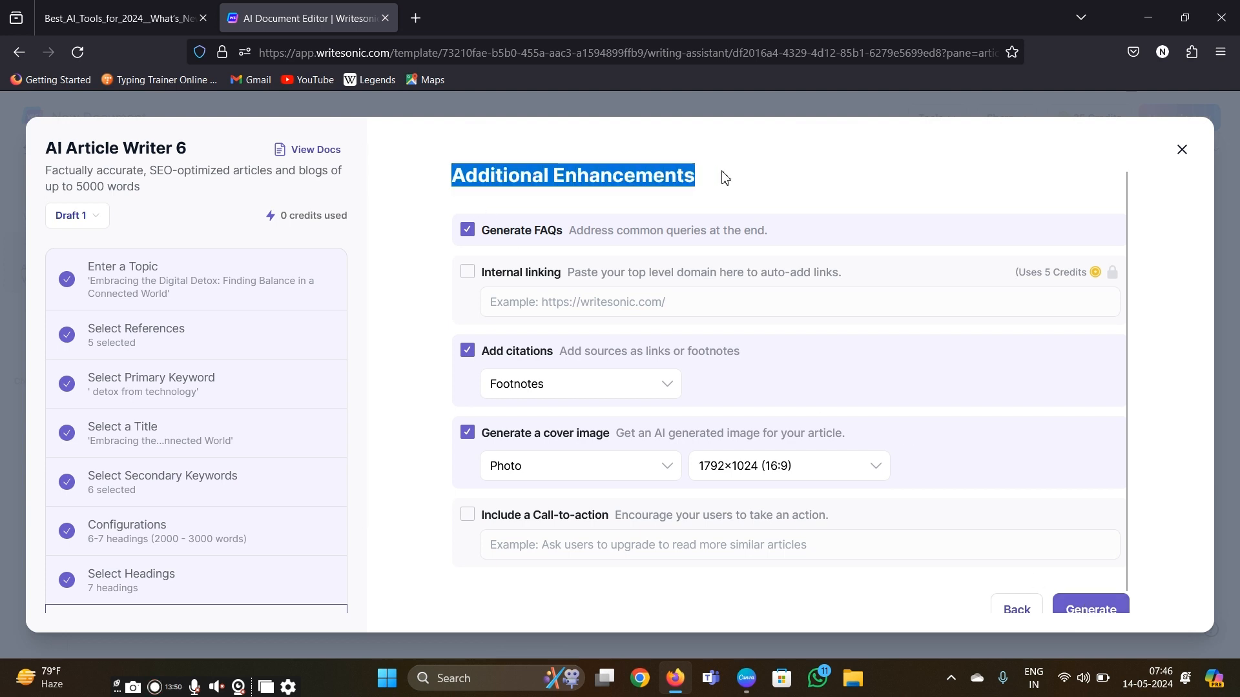
scroll(671, 397, "down", 1)
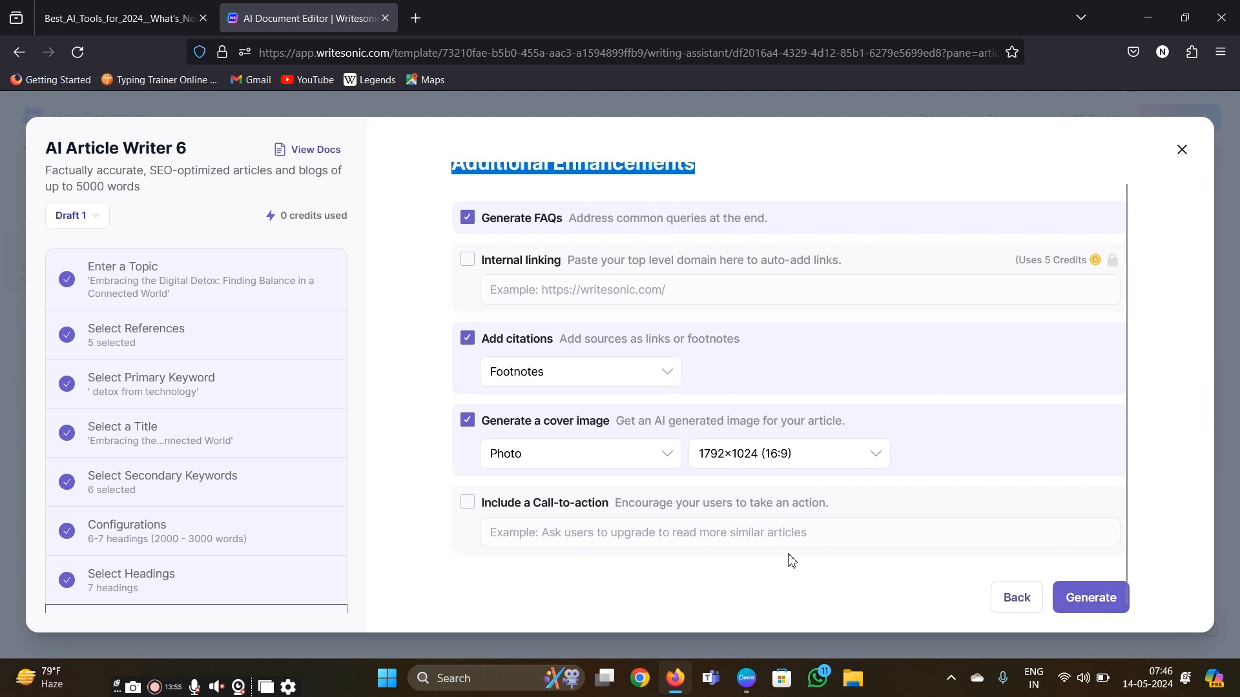
scroll(795, 413, "up", 1)
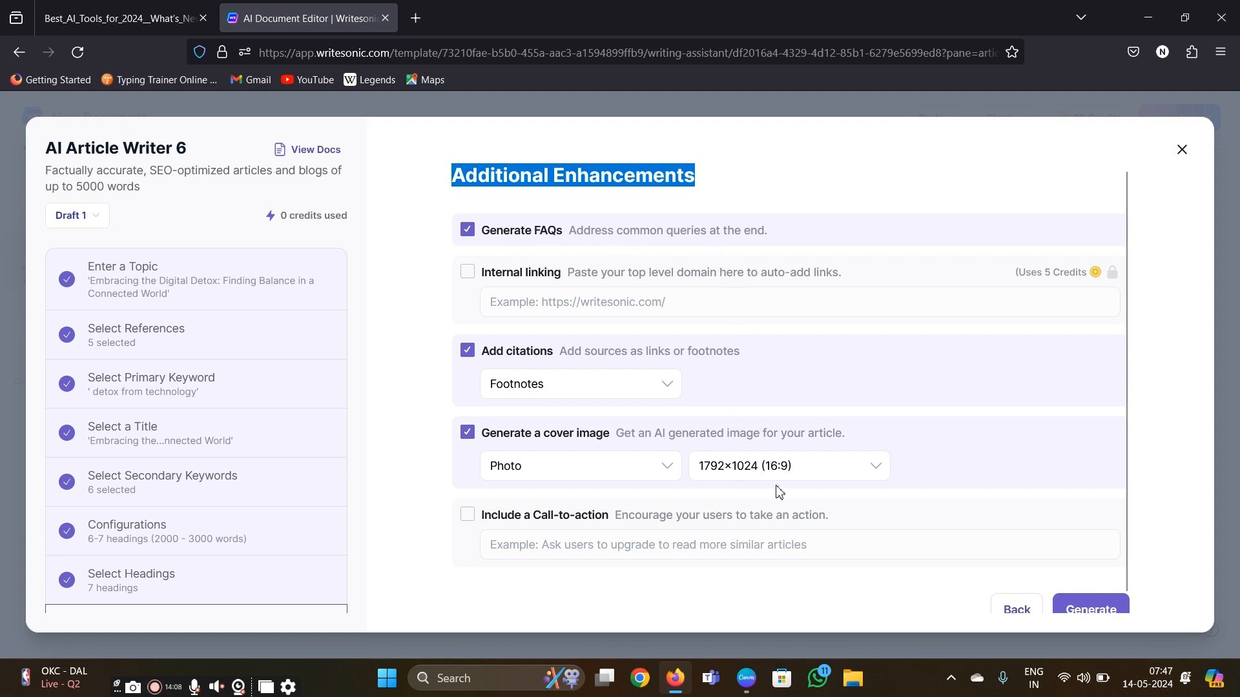
scroll(740, 505, "down", 1)
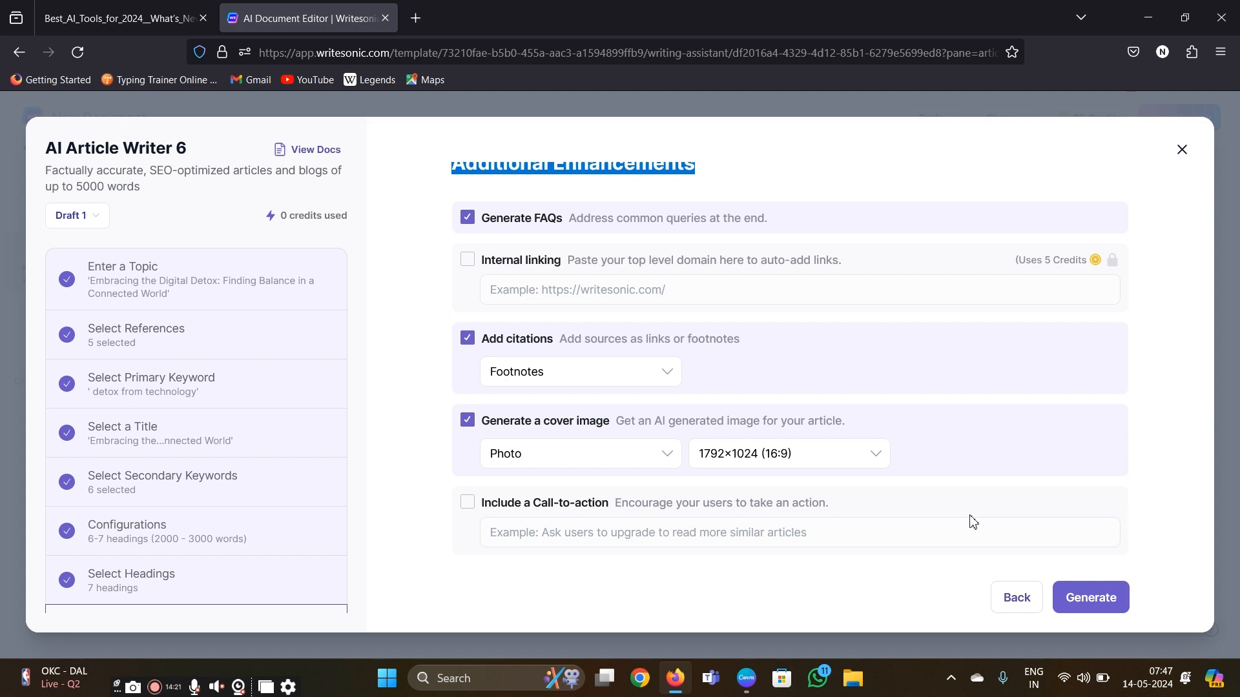
left_click(1090, 598)
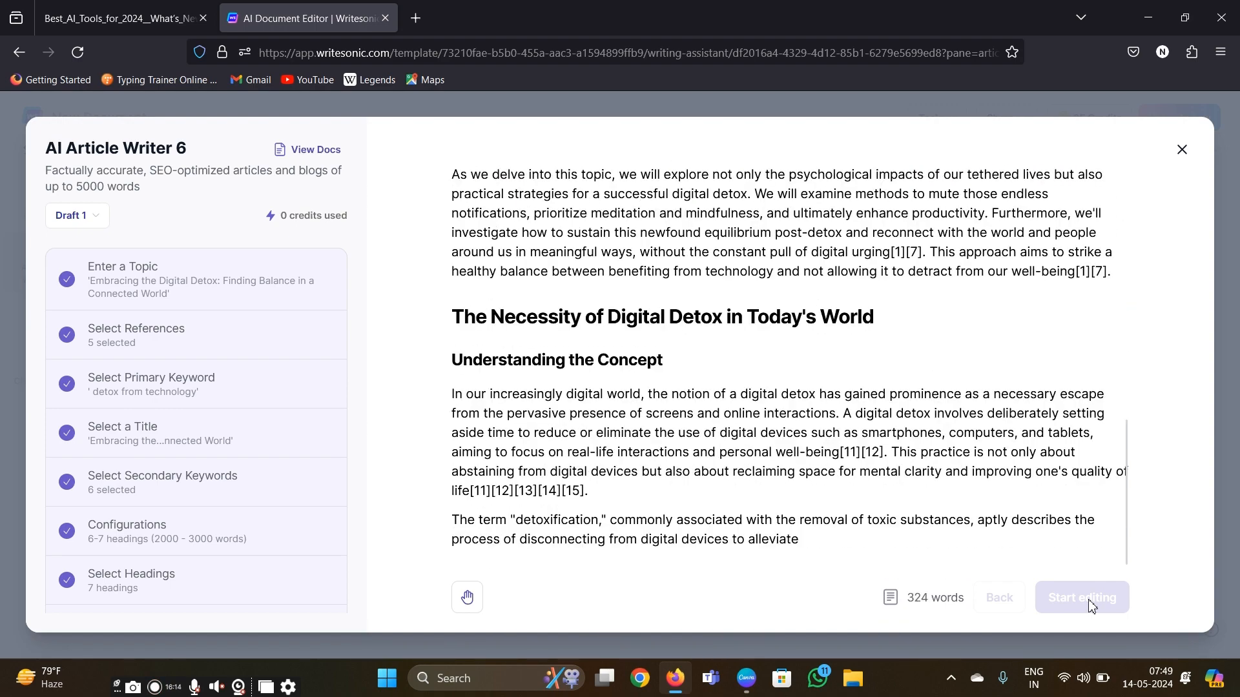
- Examine the generated article's cover image, sections, conclusion, FAQs and references
scroll(870, 366, "up", 6)
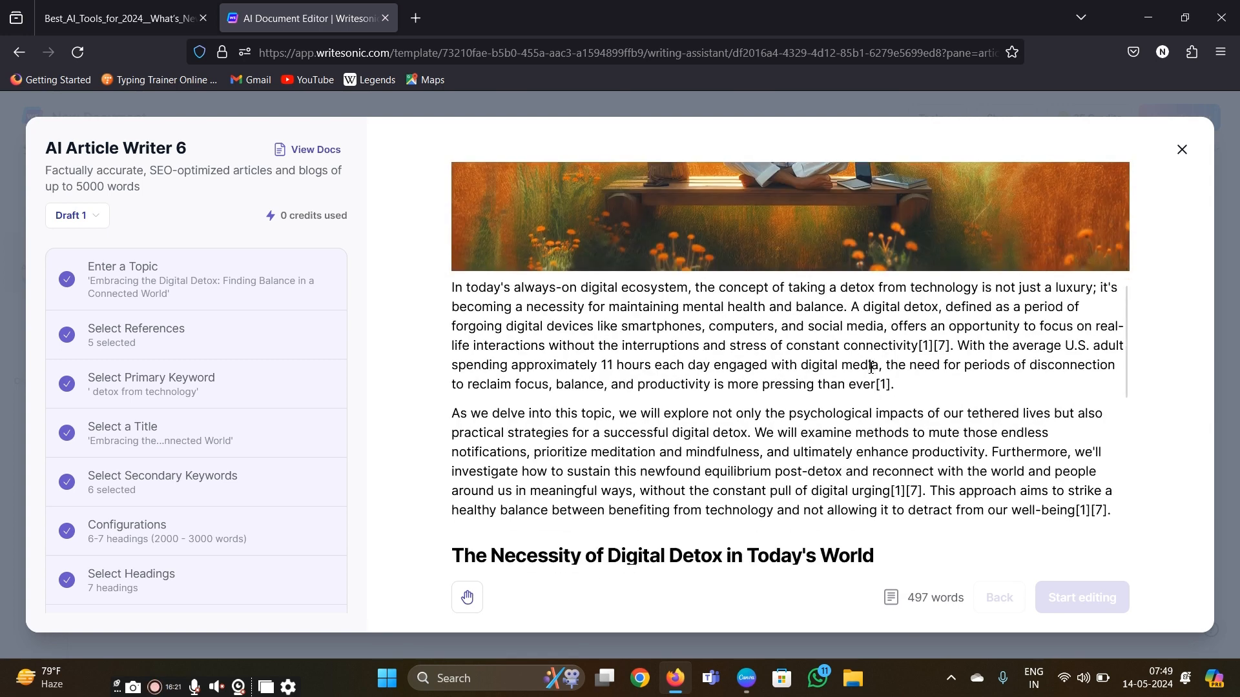
scroll(870, 367, "up", 5)
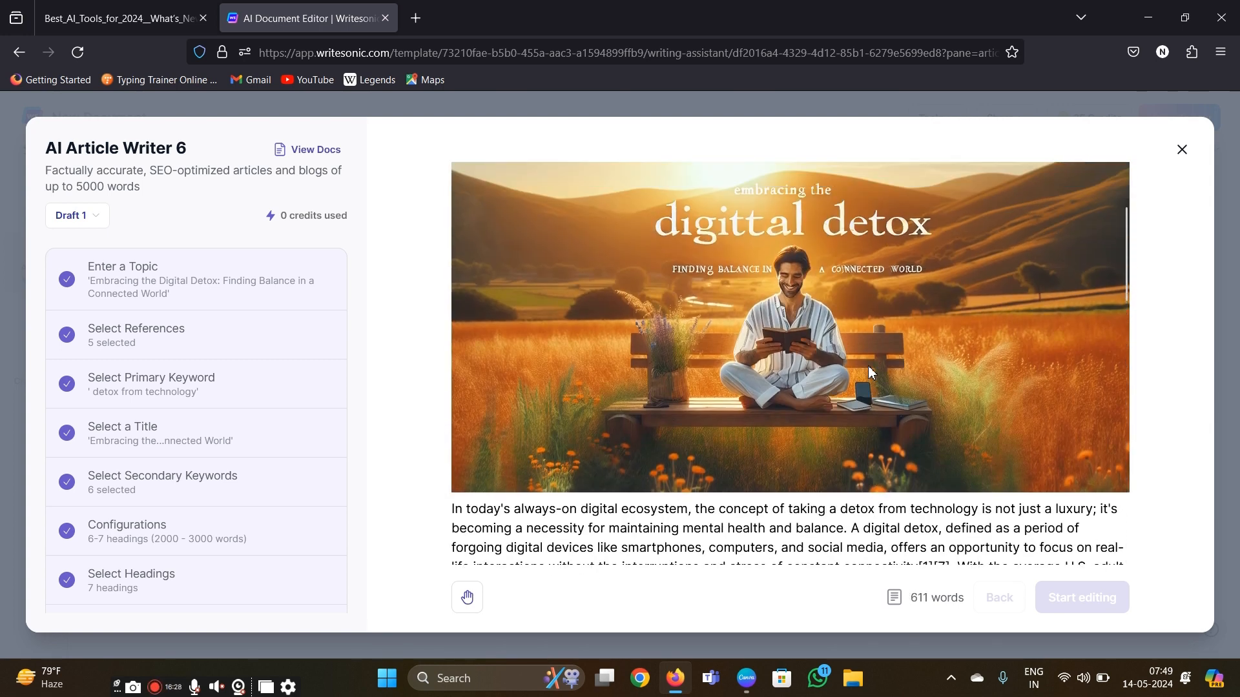
scroll(868, 370, "up", 1)
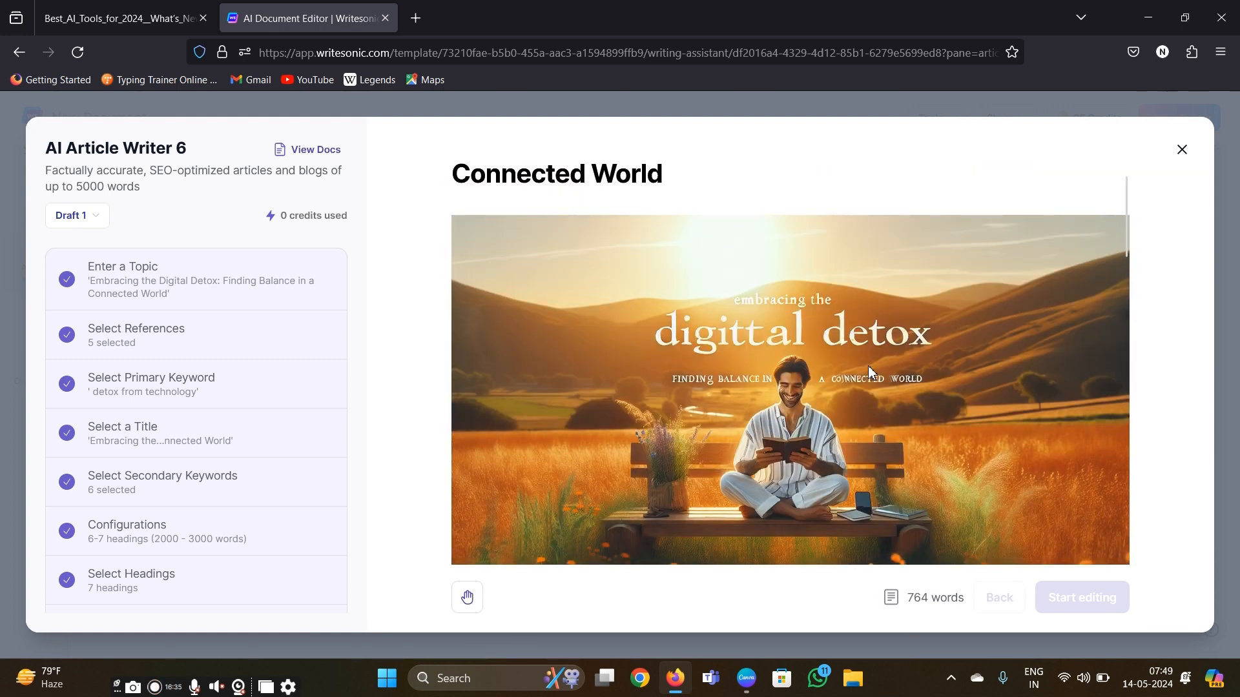
scroll(868, 366, "up", 2)
scroll(775, 420, "down", 20)
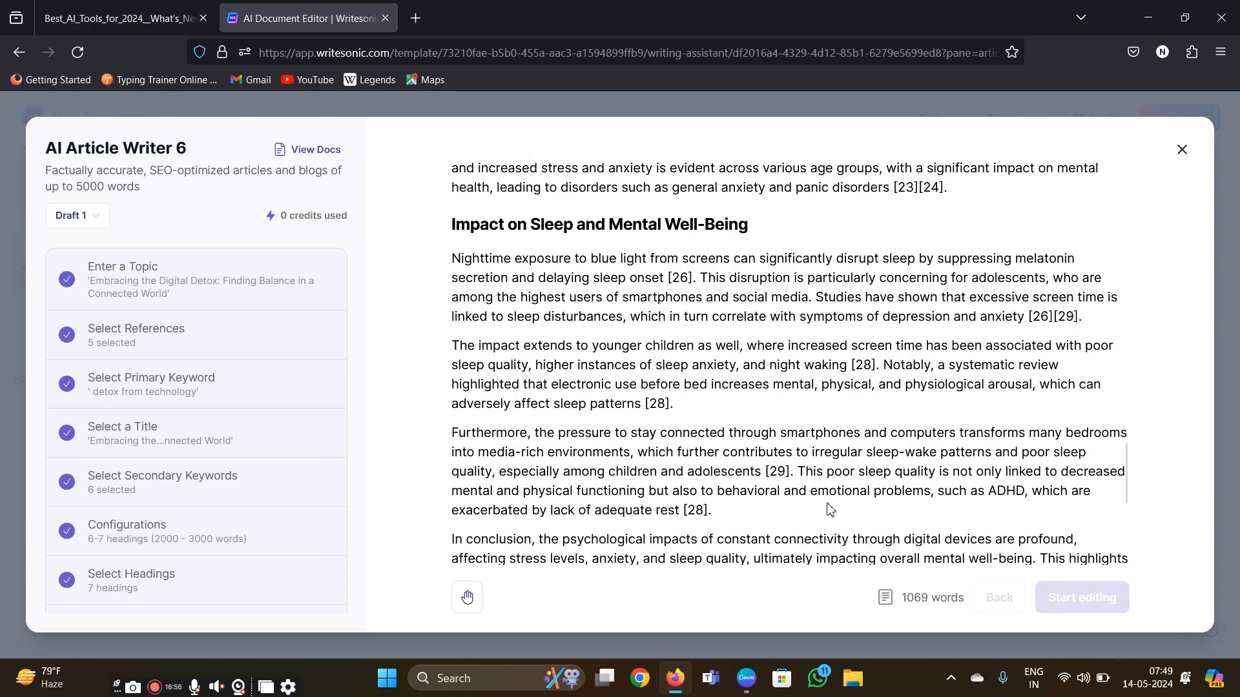
scroll(829, 504, "down", 6)
scroll(829, 504, "down", 3)
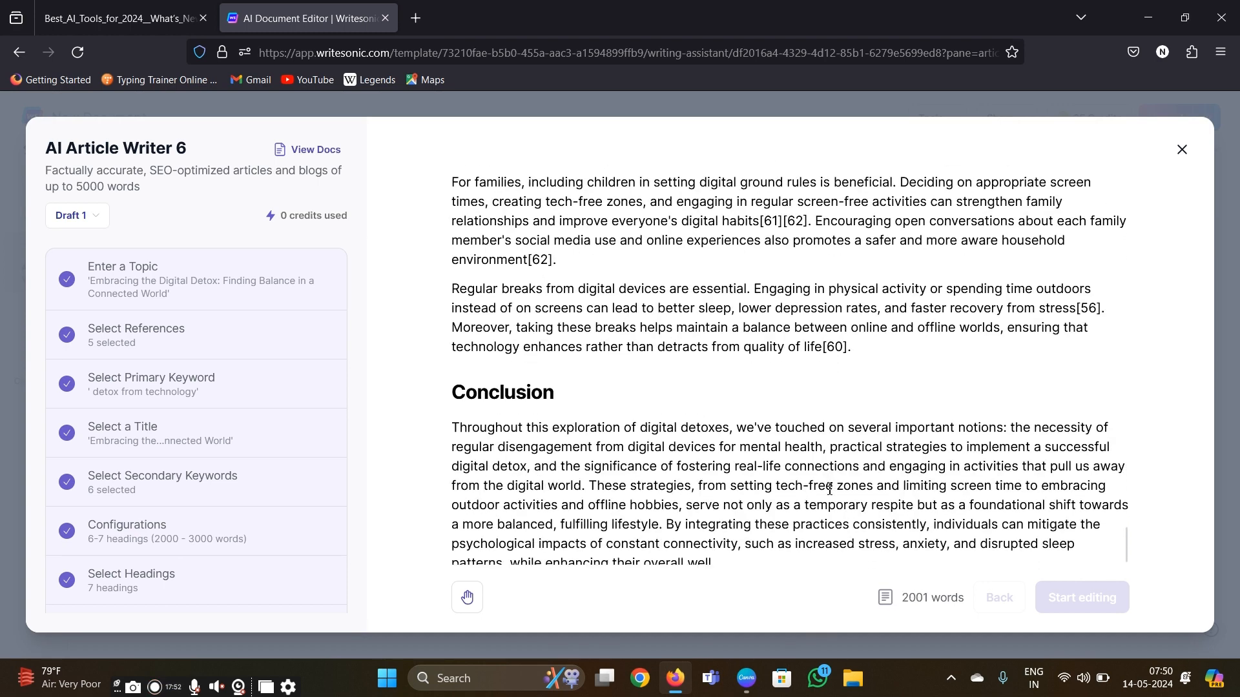
left_click_drag(829, 488, 830, 423)
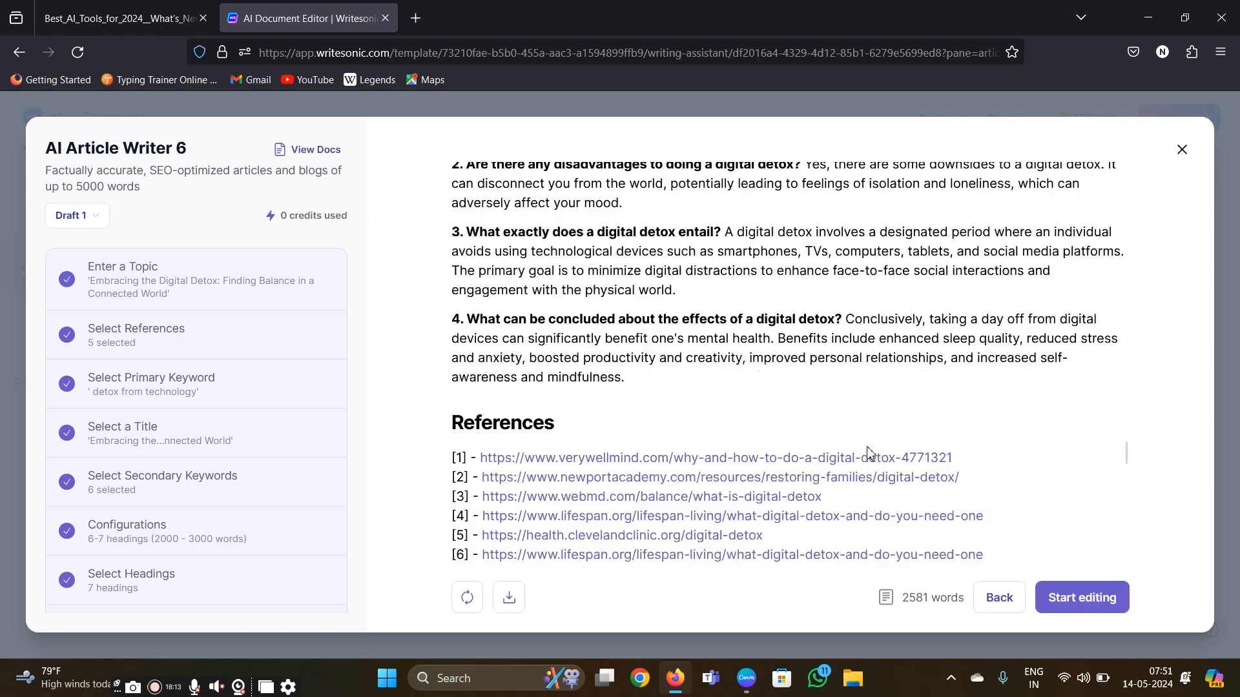
scroll(870, 454, "up", 10)
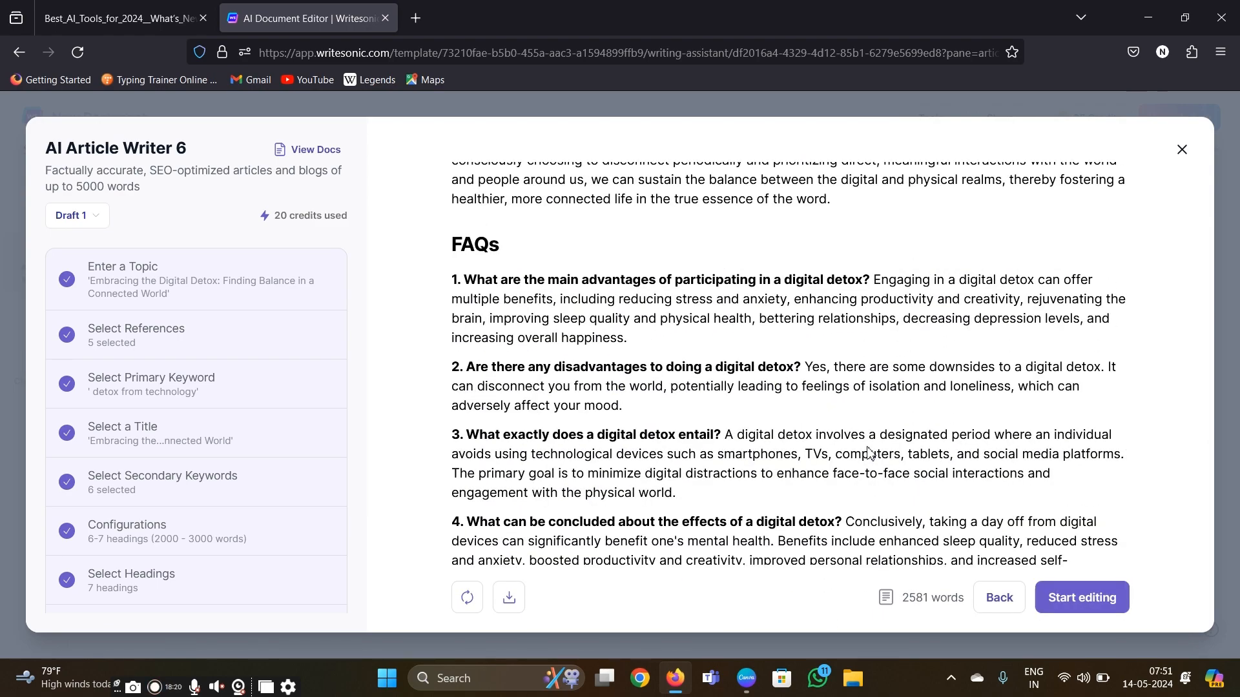
scroll(870, 454, "down", 20)
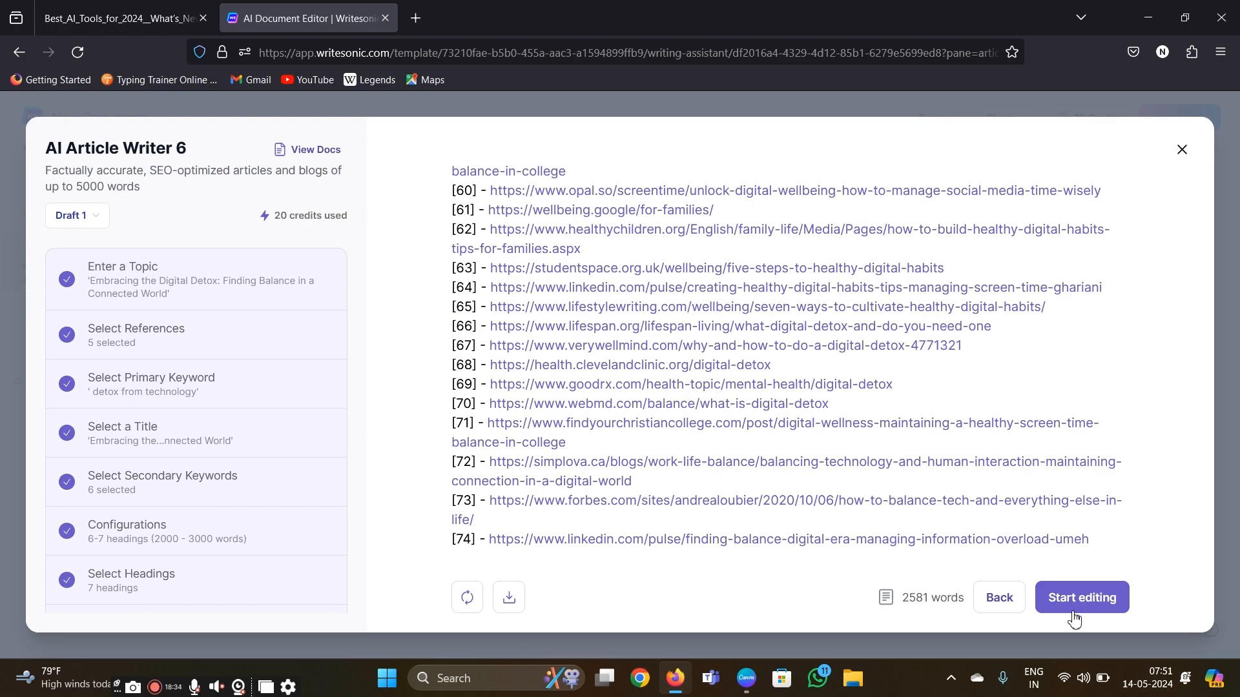
- Open the generated article in the document editor and look through it from the title to the references
left_click(1074, 597)
scroll(938, 457, "up", 10)
scroll(938, 457, "up", 15)
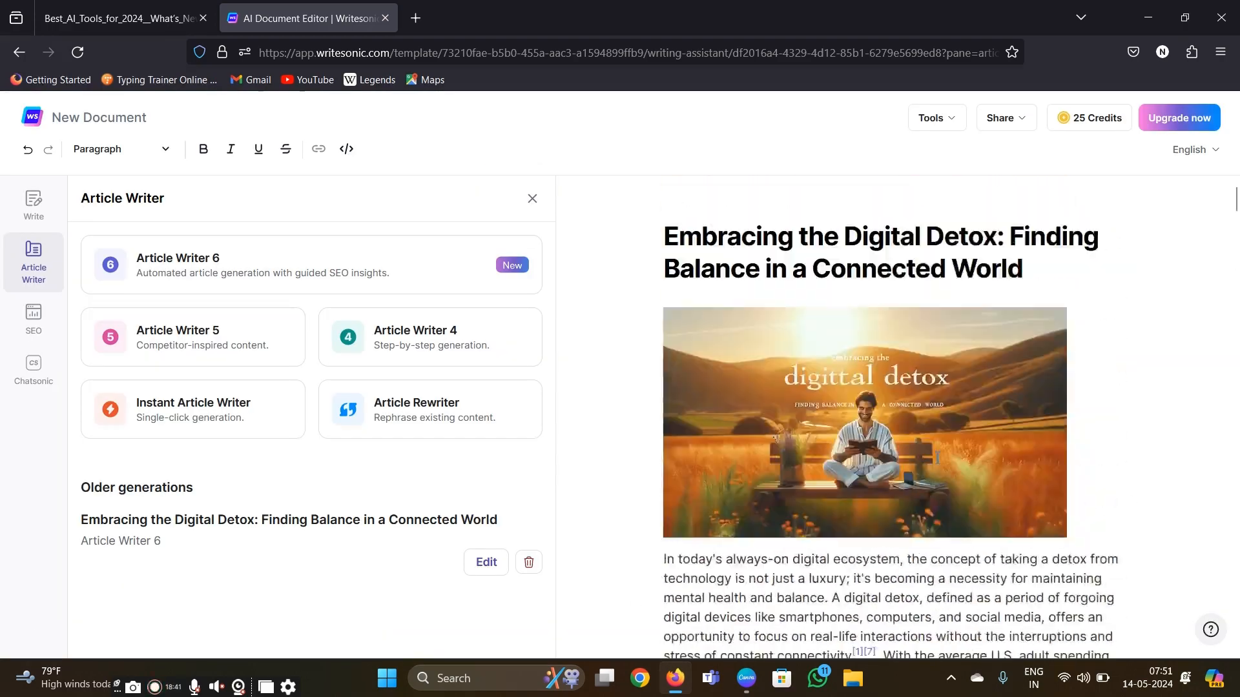
scroll(935, 455, "down", 6)
scroll(830, 545, "down", 20)
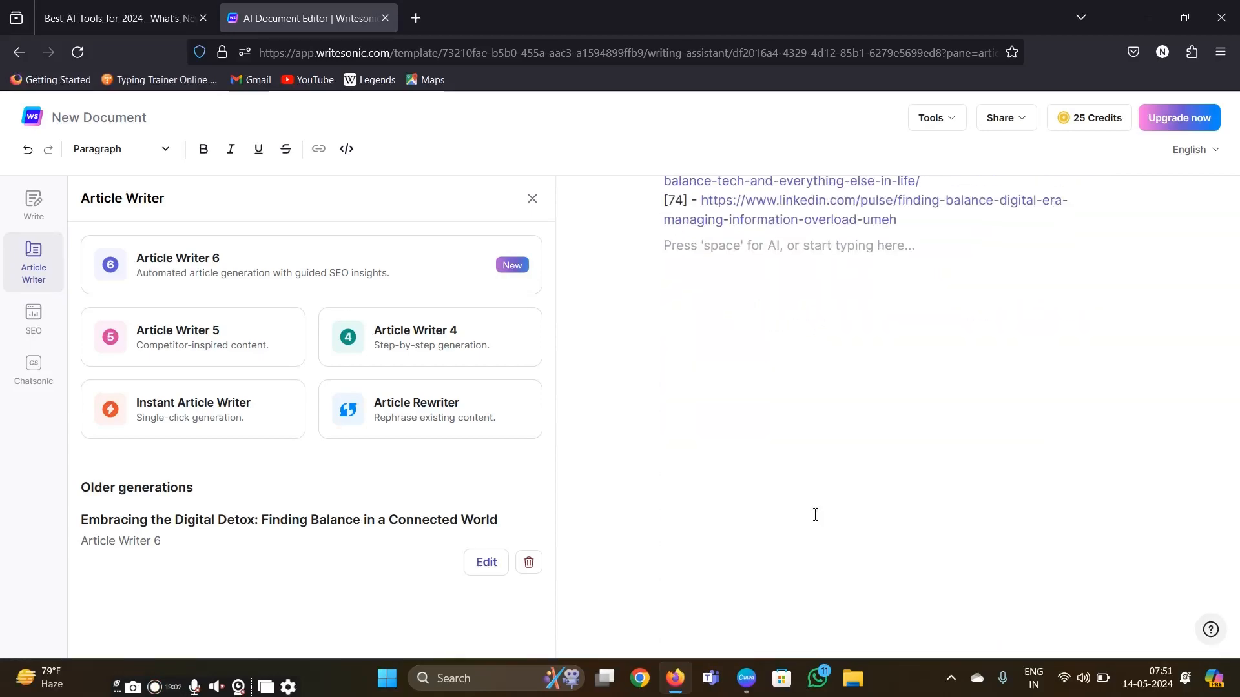
scroll(815, 514, "up", 20)
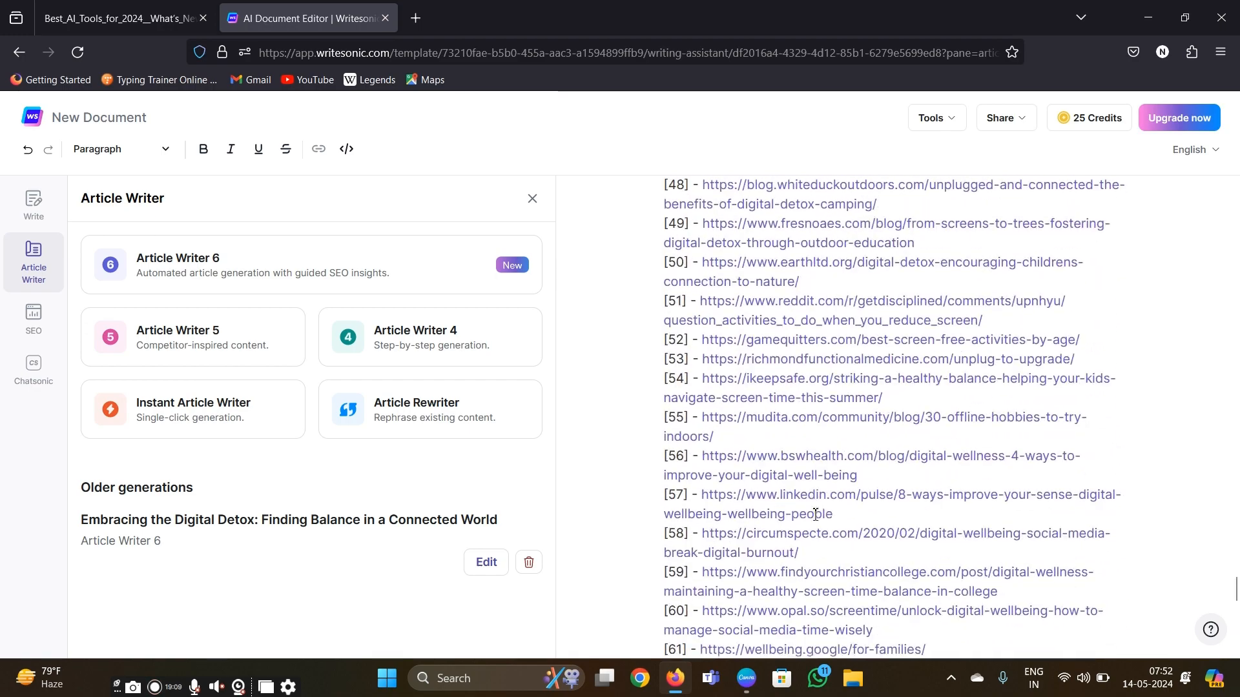
scroll(815, 515, "up", 20)
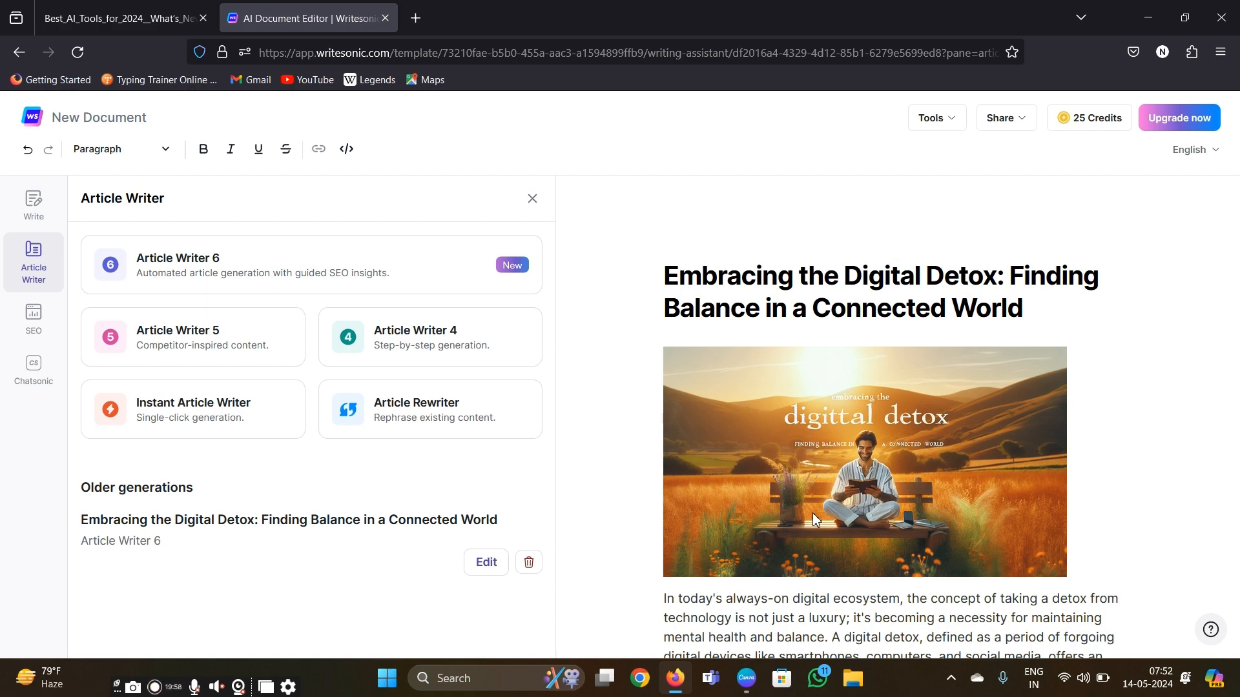
scroll(812, 519, "down", 10)
scroll(819, 507, "up", 10)
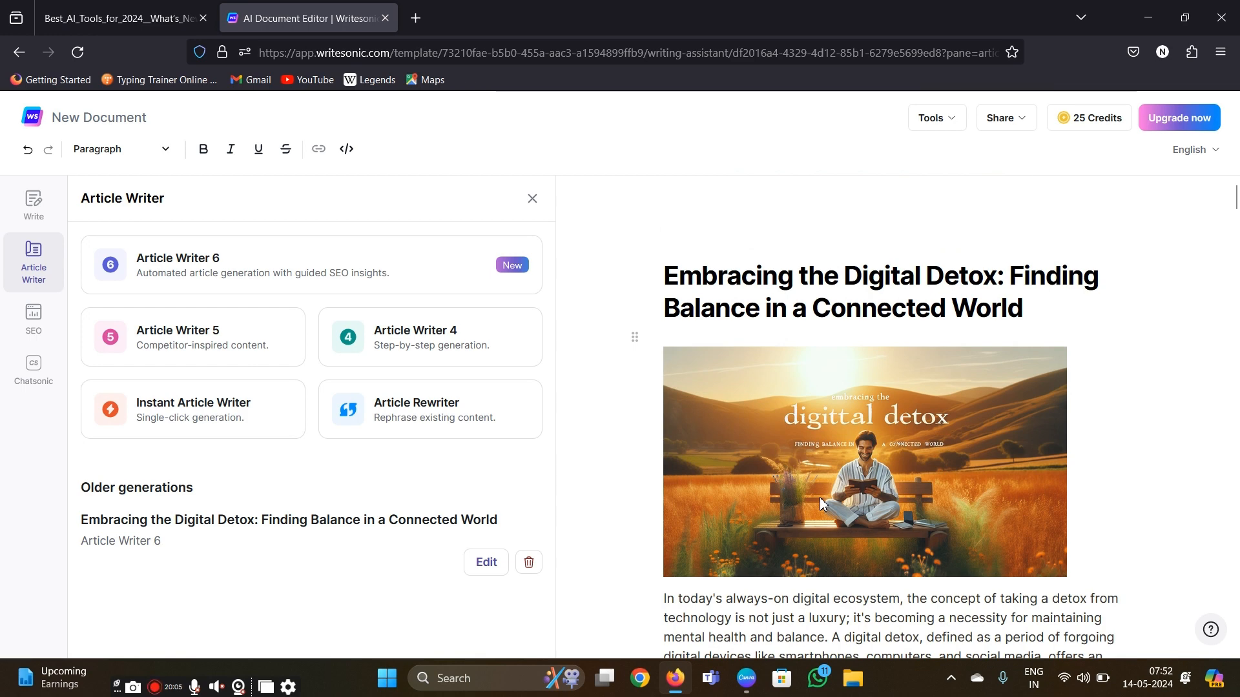